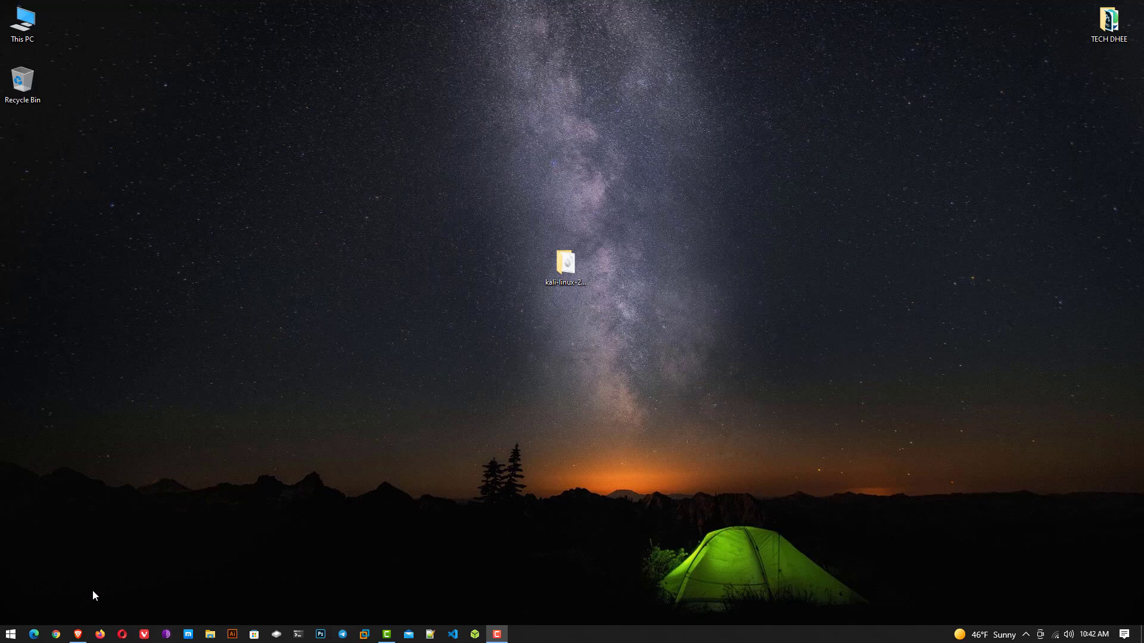
Step: Bring Brave back, open the Kali Linux 2021.4 Release post, then return to the kali.org homepage
{"action": "left_click", "coordinate": [78, 633]}
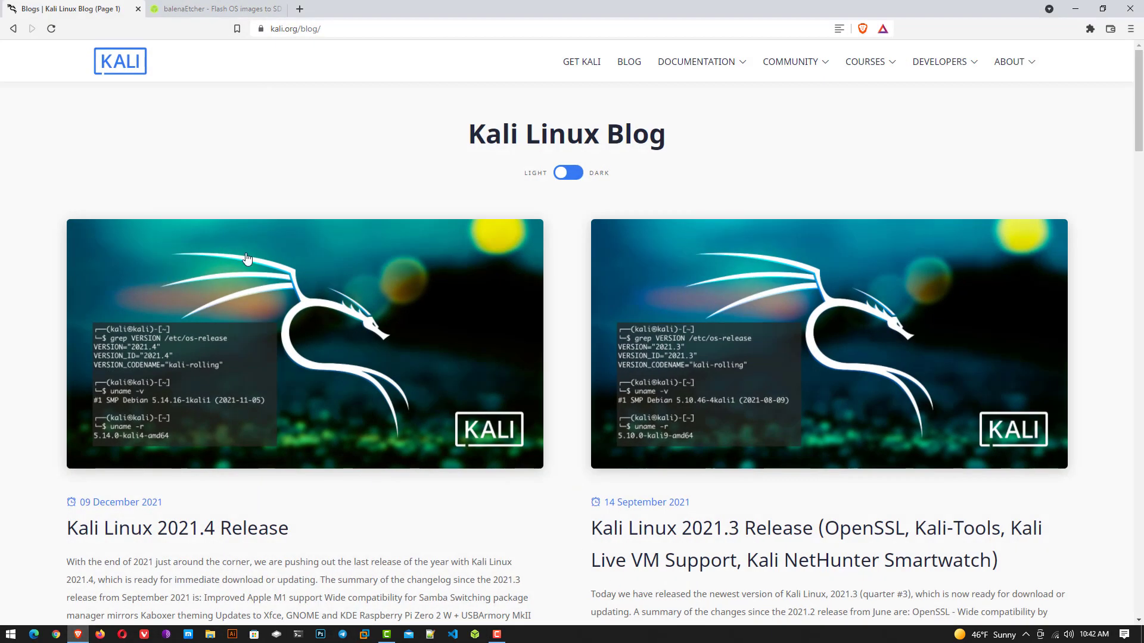
{"action": "left_click", "coordinate": [99, 534]}
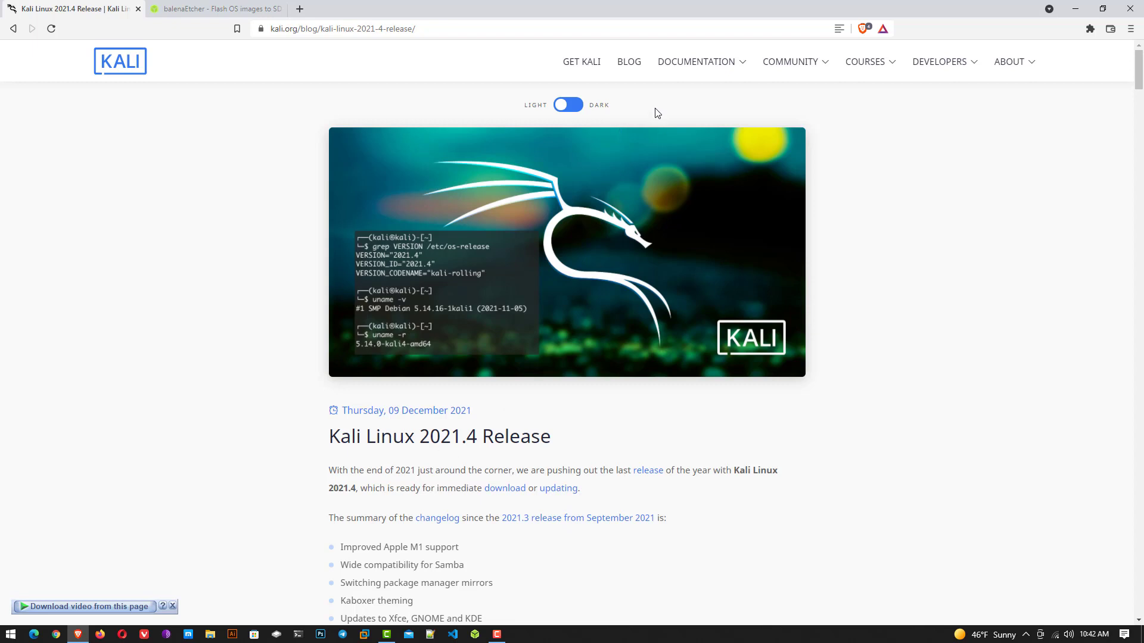
{"action": "left_click", "coordinate": [118, 68]}
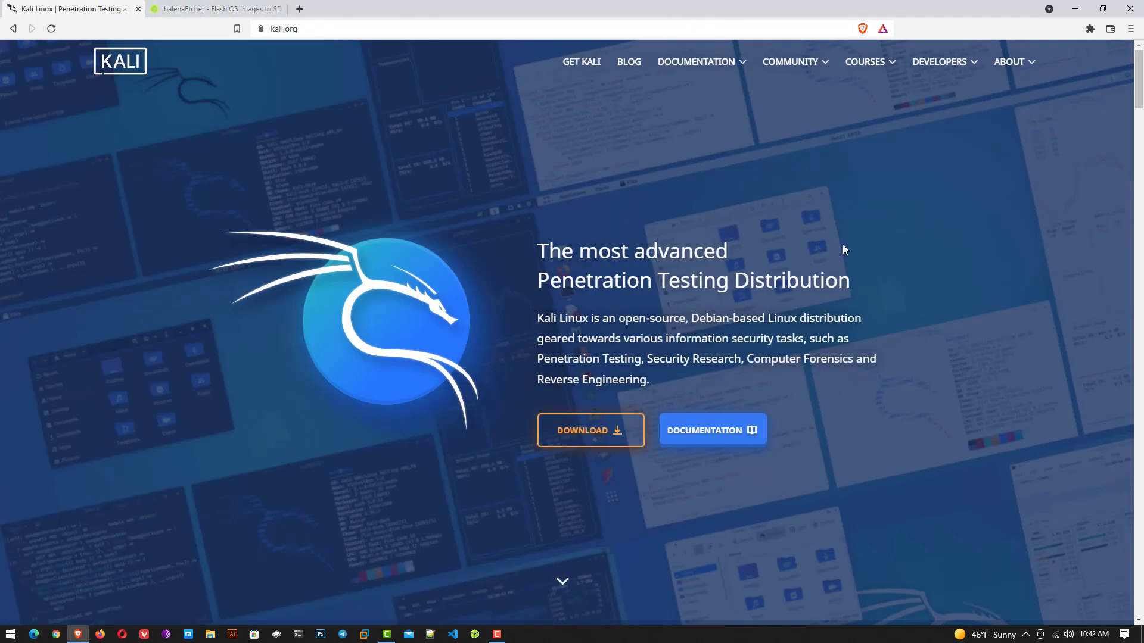
Step: Browse Kali's Bare Metal 64-bit installer downloads, then switch to the balenaEtcher tab
{"action": "left_click", "coordinate": [580, 431]}
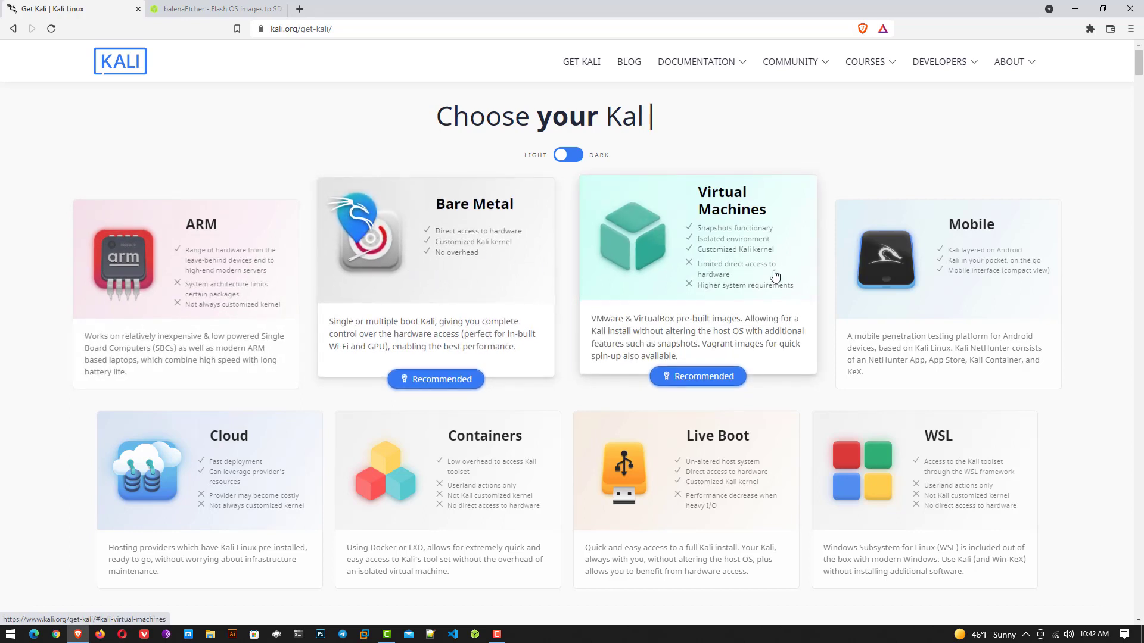
{"action": "left_click", "coordinate": [460, 239]}
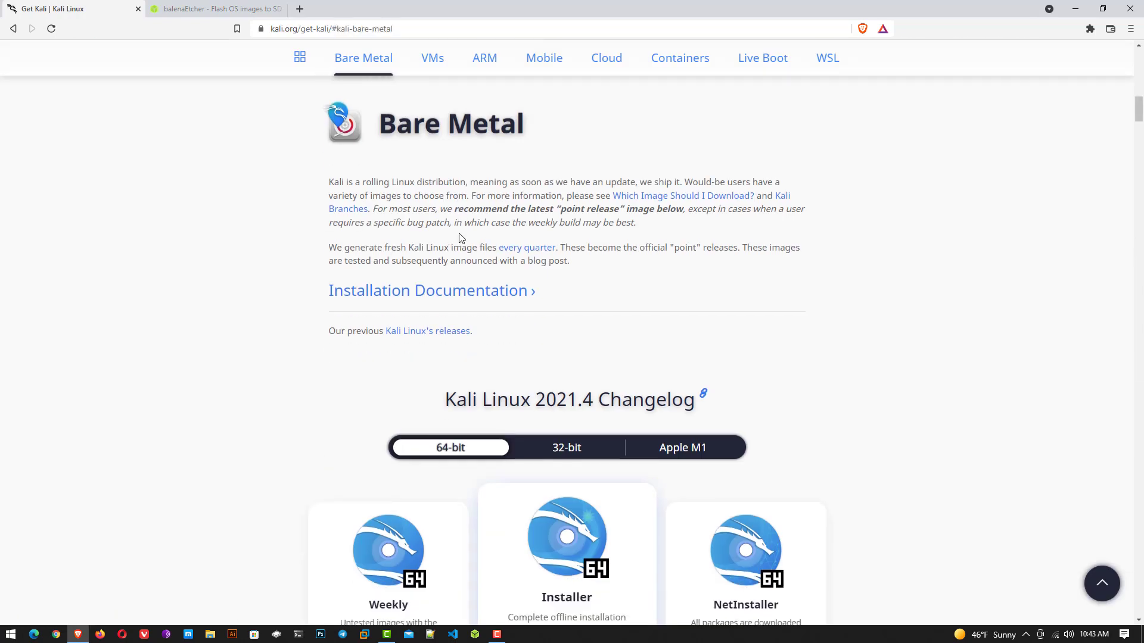
{"action": "scroll", "coordinate": [460, 238], "scroll_direction": "down", "scroll_amount": 1}
{"action": "scroll", "coordinate": [459, 238], "scroll_direction": "down", "scroll_amount": 2}
{"action": "scroll", "coordinate": [457, 238], "scroll_direction": "down", "scroll_amount": 3}
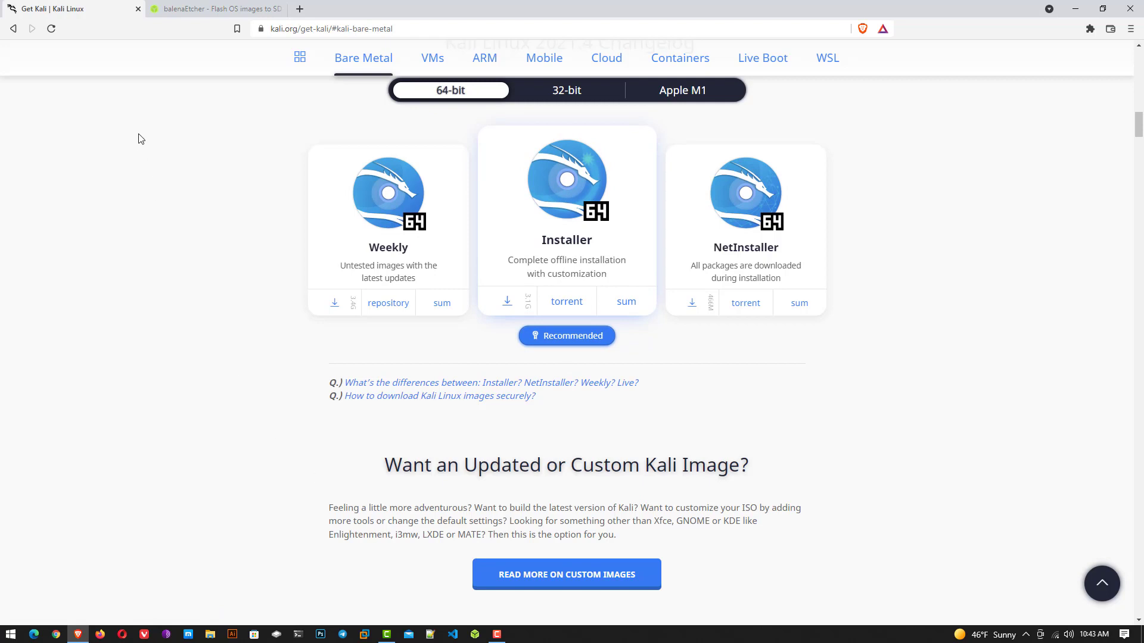
{"action": "left_click", "coordinate": [200, 8]}
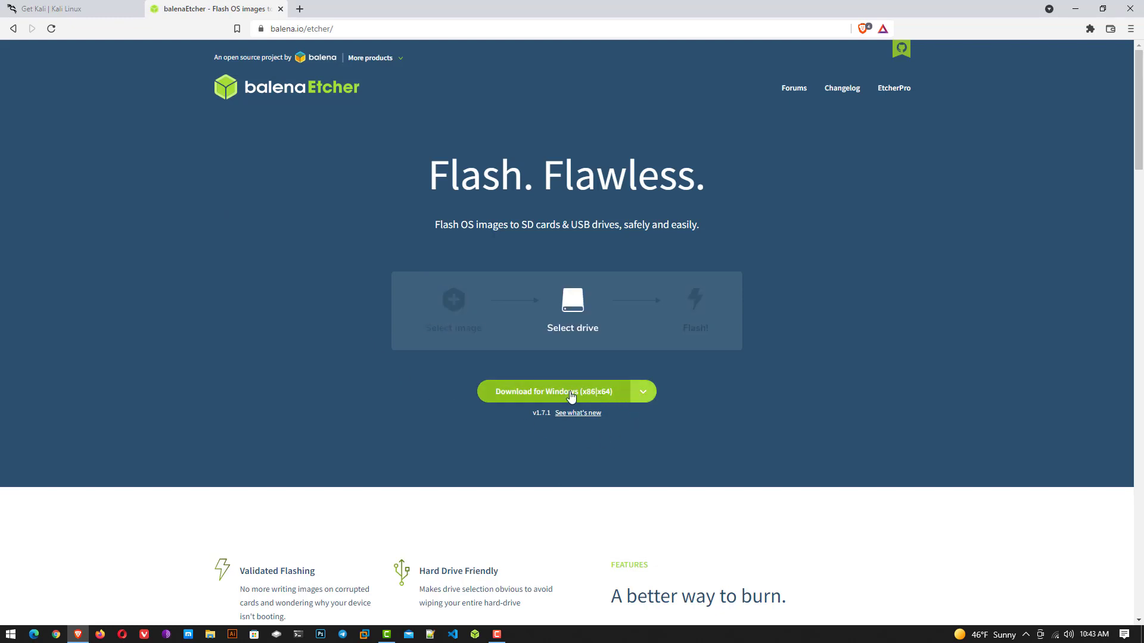
Step: Review Etcher's Windows, macOS and Linux download options, then close Brave
{"action": "left_click", "coordinate": [644, 392]}
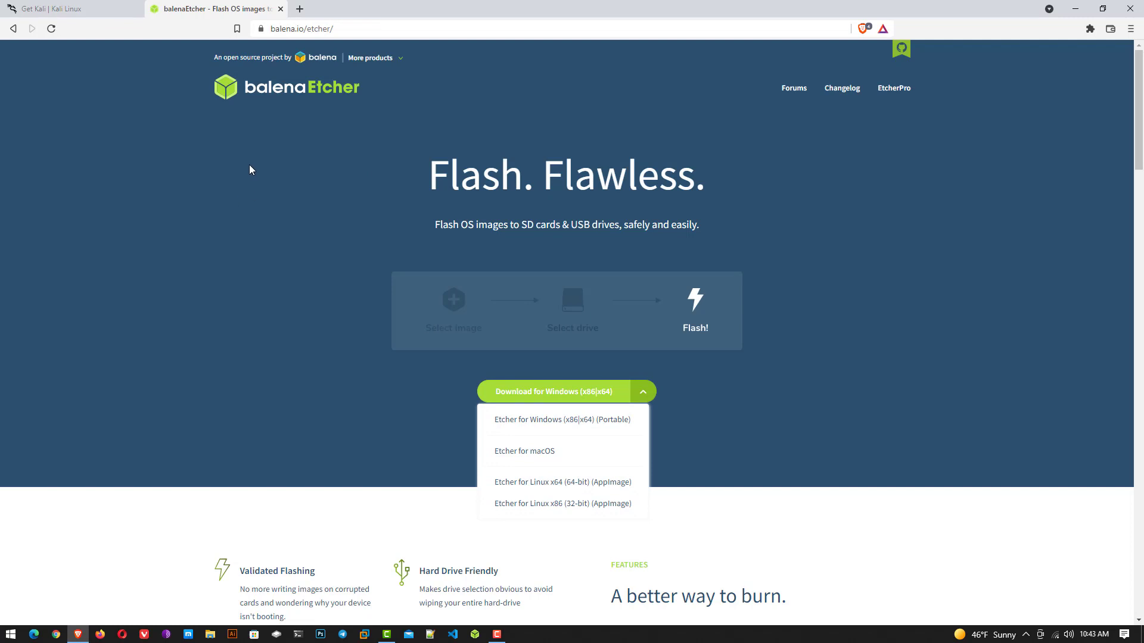
{"action": "left_click", "coordinate": [1130, 9]}
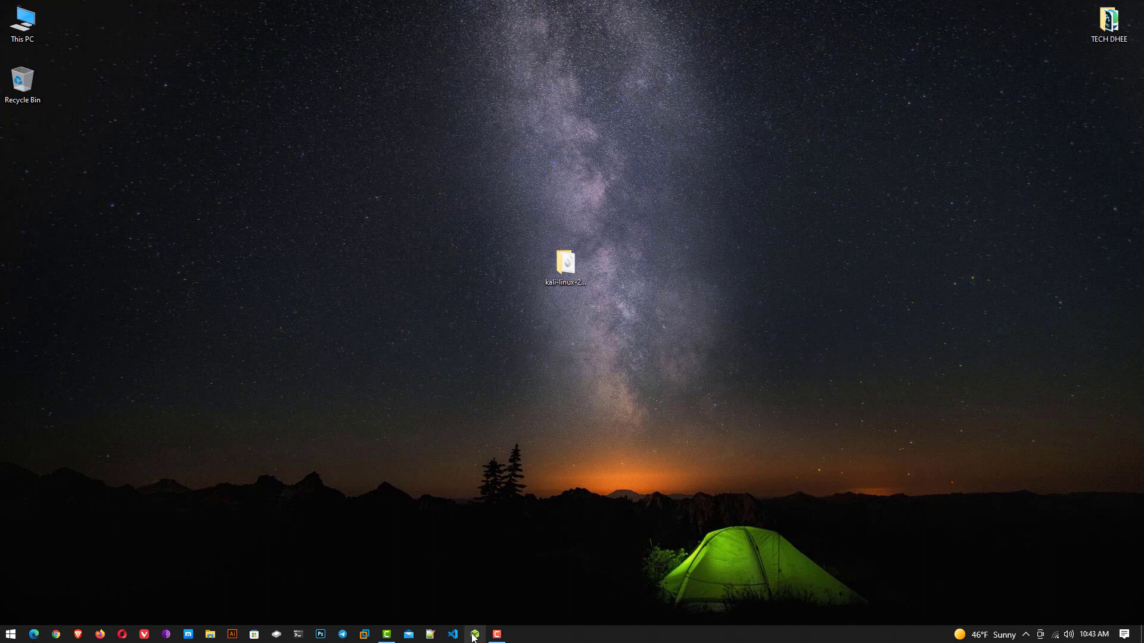
Step: Open the desktop kali-linux folder to confirm the 2021.4 amd64 installer ISO is there
{"action": "double_click", "coordinate": [569, 261]}
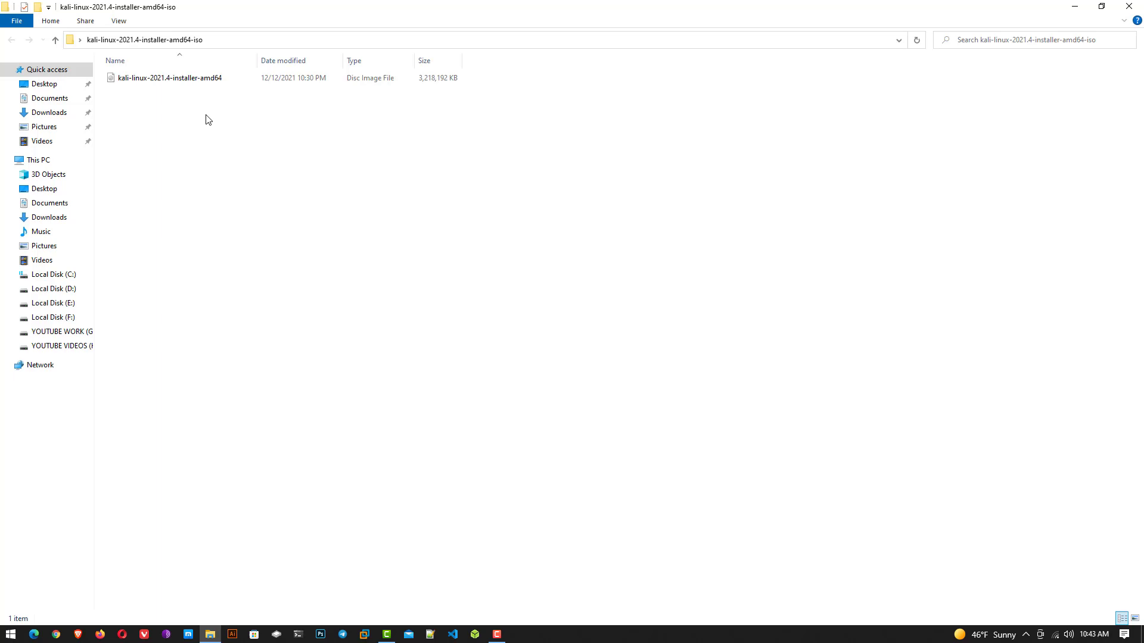
{"action": "left_click_drag", "start_coordinate": [172, 106], "coordinate": [215, 75]}
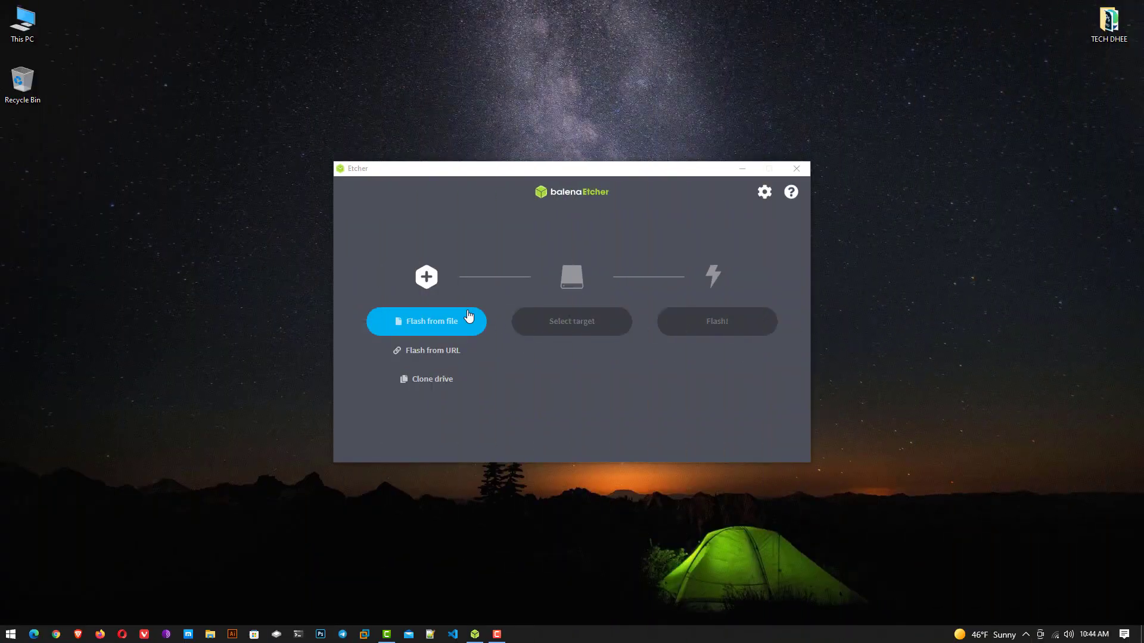
Step: Load kali-linux-2021.4-installer-amd64.iso from Desktop\kali-linux into Etcher via Flash from file
{"action": "left_click", "coordinate": [437, 321]}
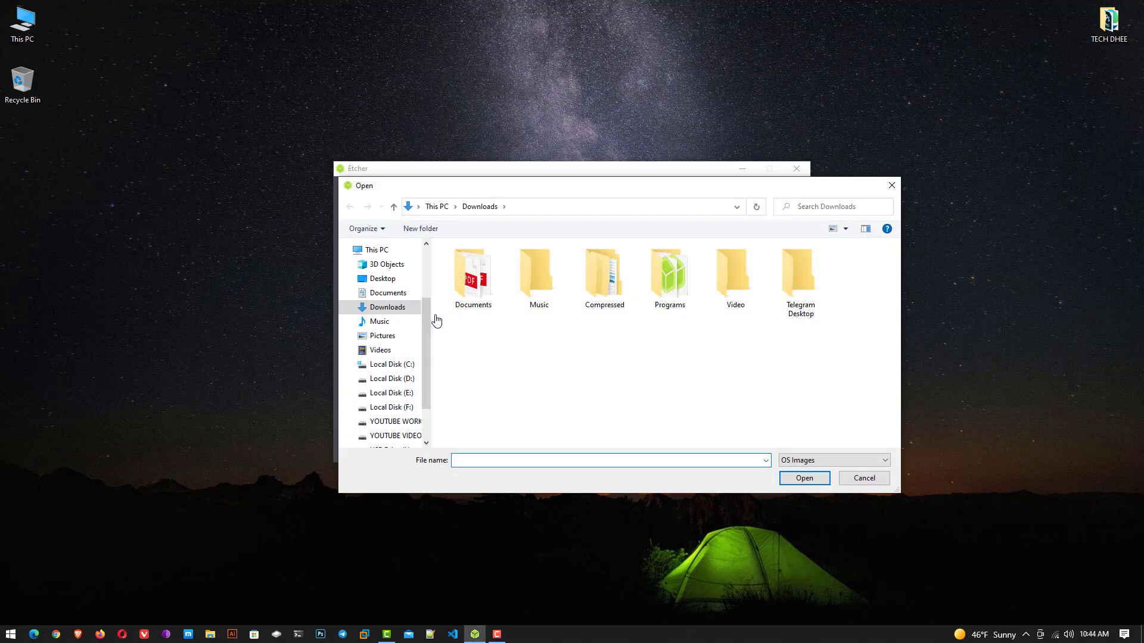
{"action": "left_click", "coordinate": [388, 281]}
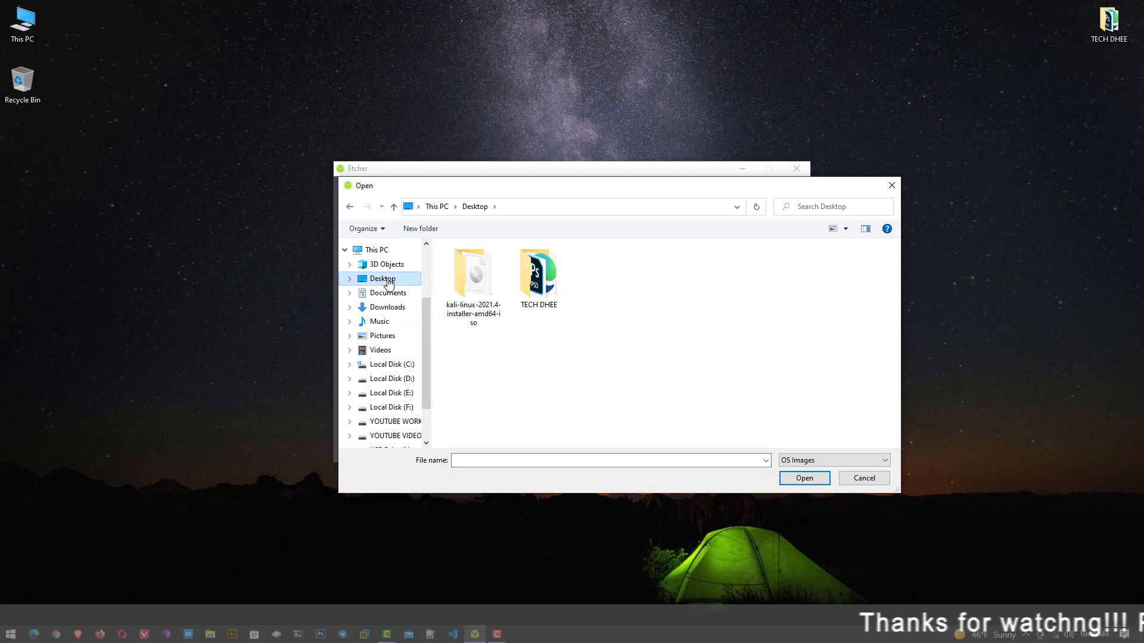
{"action": "double_click", "coordinate": [477, 309]}
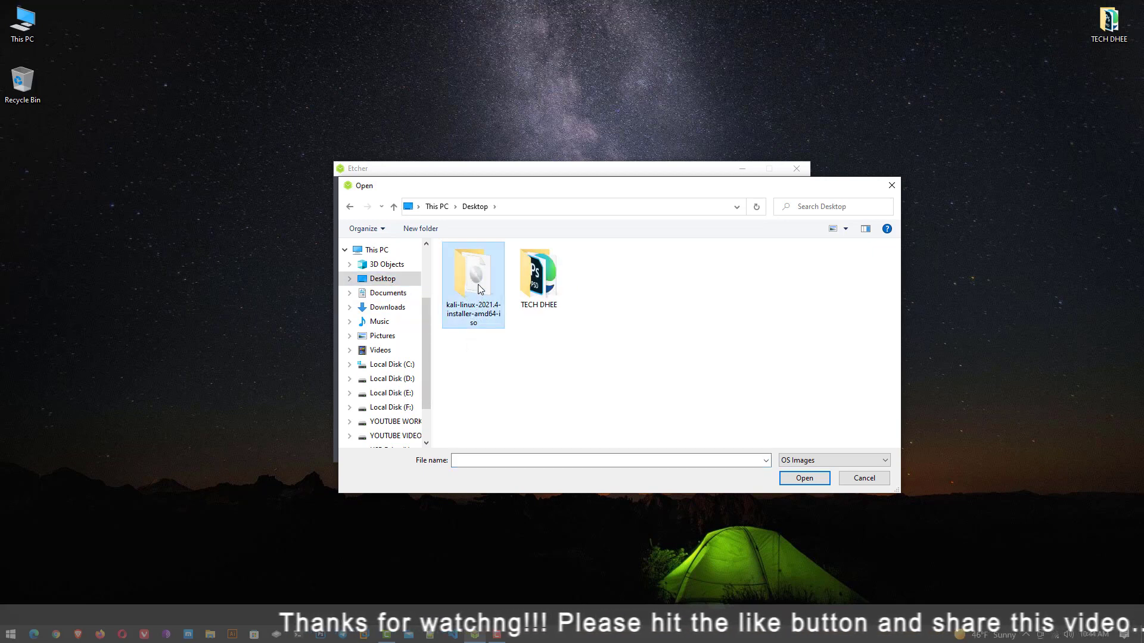
{"action": "left_click", "coordinate": [476, 268]}
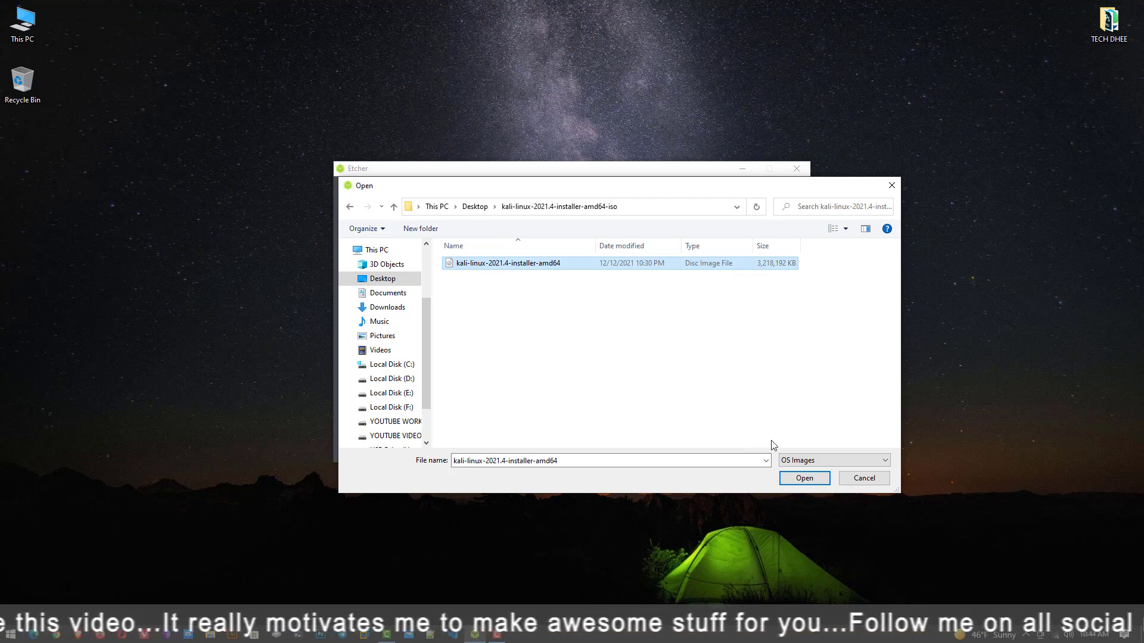
{"action": "left_click", "coordinate": [804, 479]}
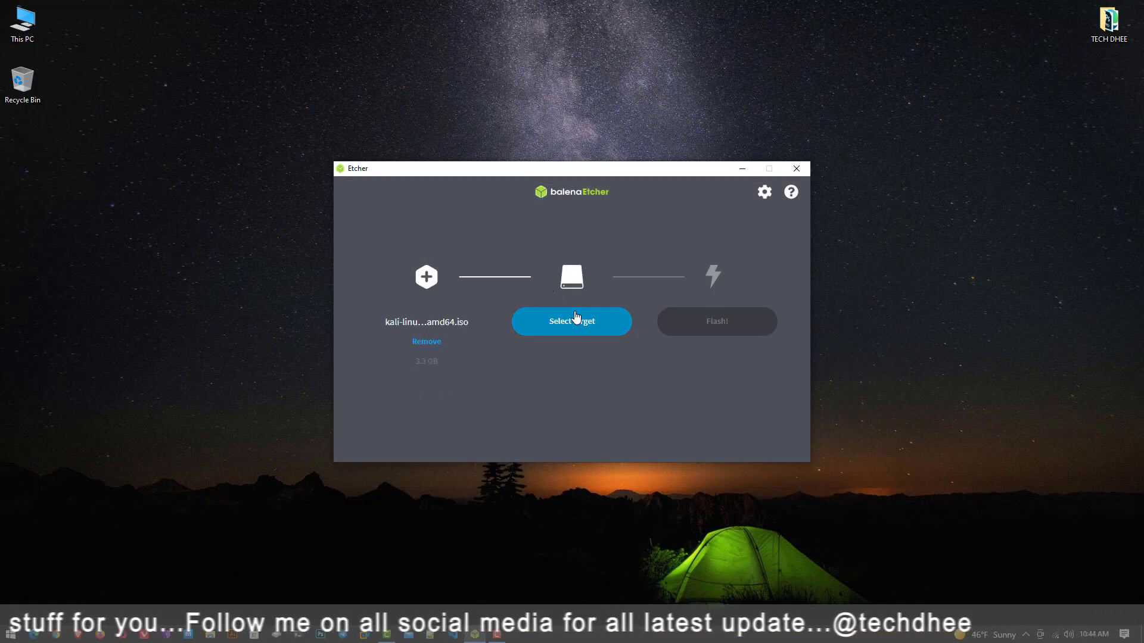
Step: Target the SanDisk Cruzer Blade USB drive and flash the Kali ISO to completion
{"action": "left_click", "coordinate": [575, 321]}
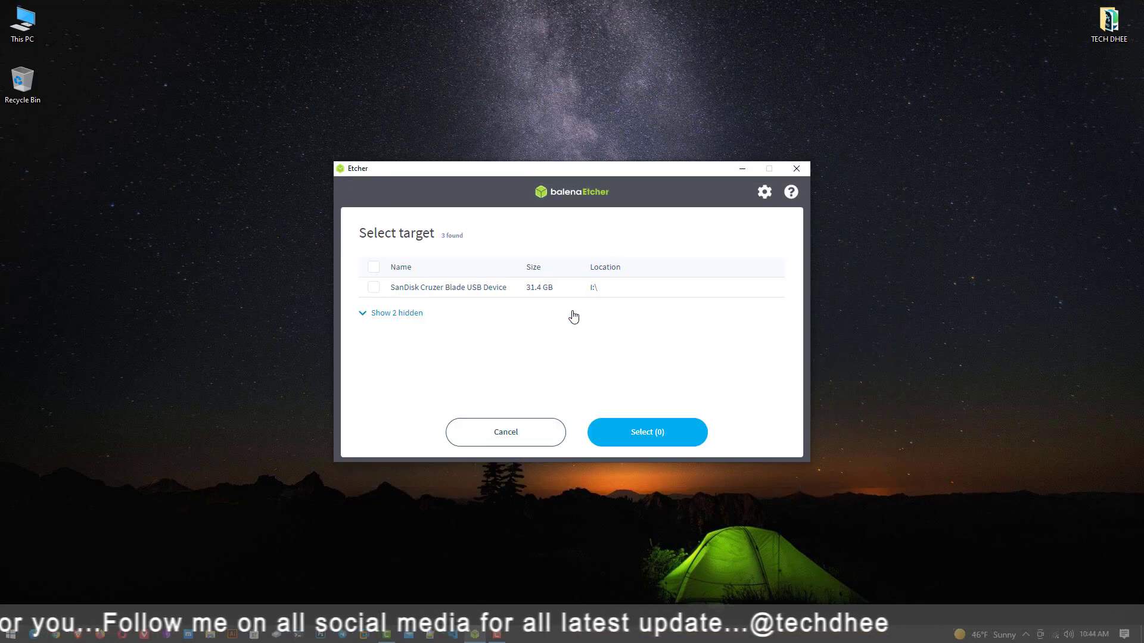
{"action": "left_click", "coordinate": [374, 288]}
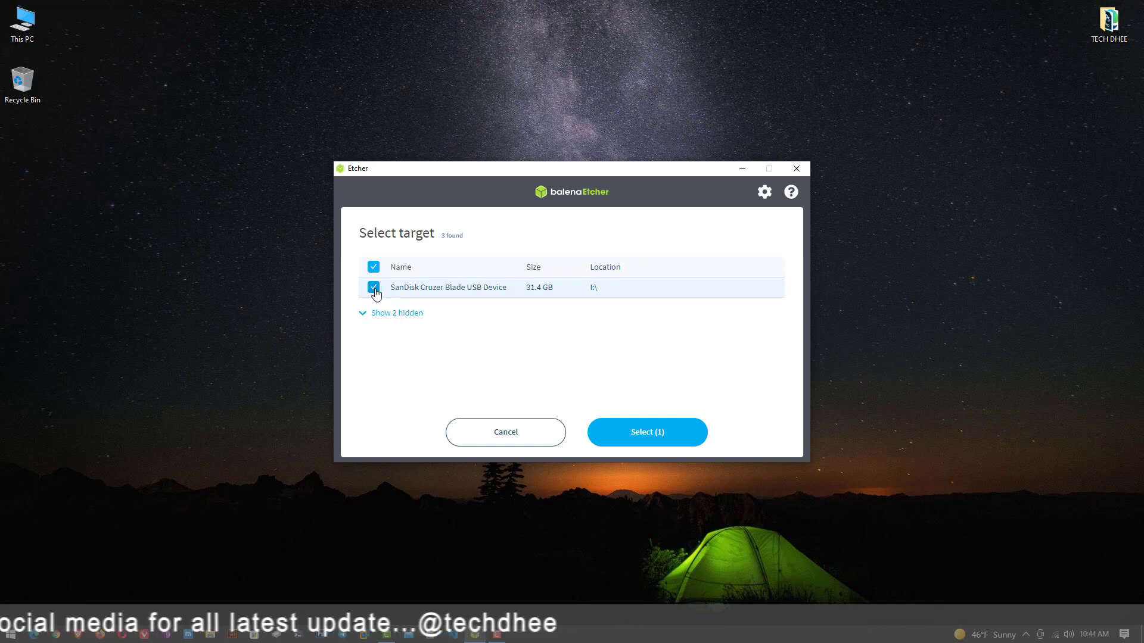
{"action": "left_click", "coordinate": [635, 433]}
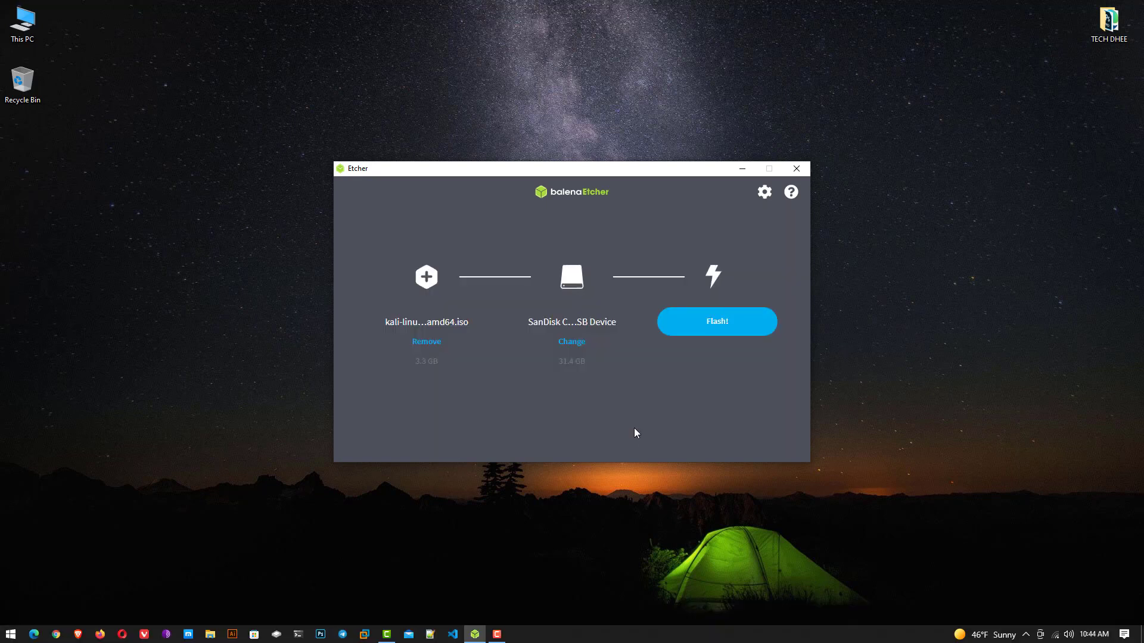
{"action": "left_click", "coordinate": [694, 323]}
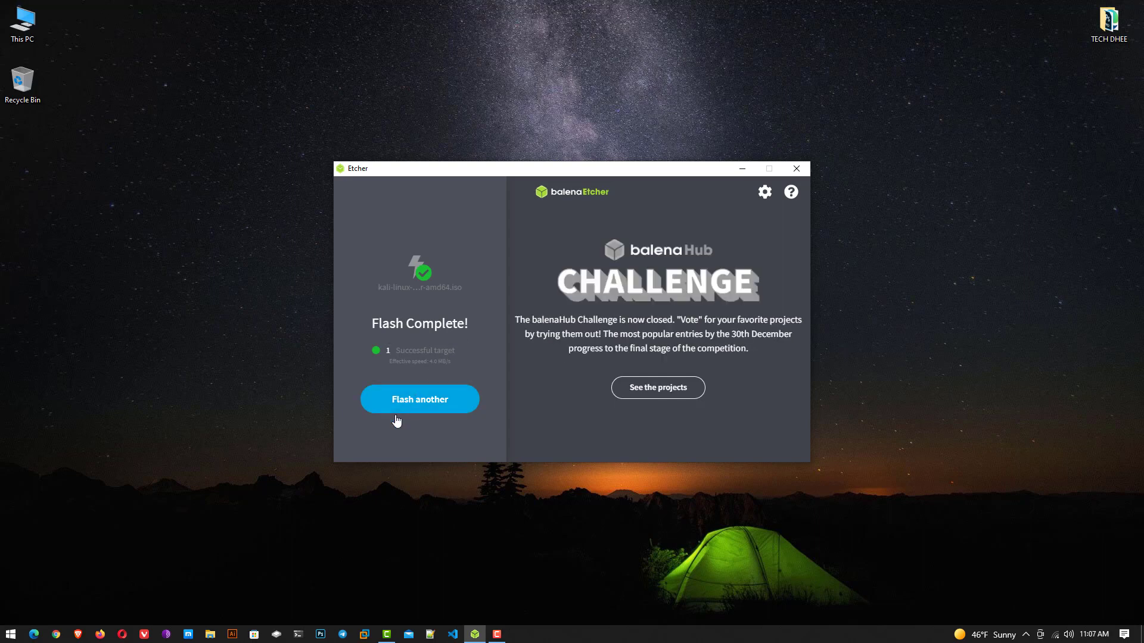
Step: Close Etcher and restart Windows from the Start menu's power options
{"action": "left_click", "coordinate": [797, 169]}
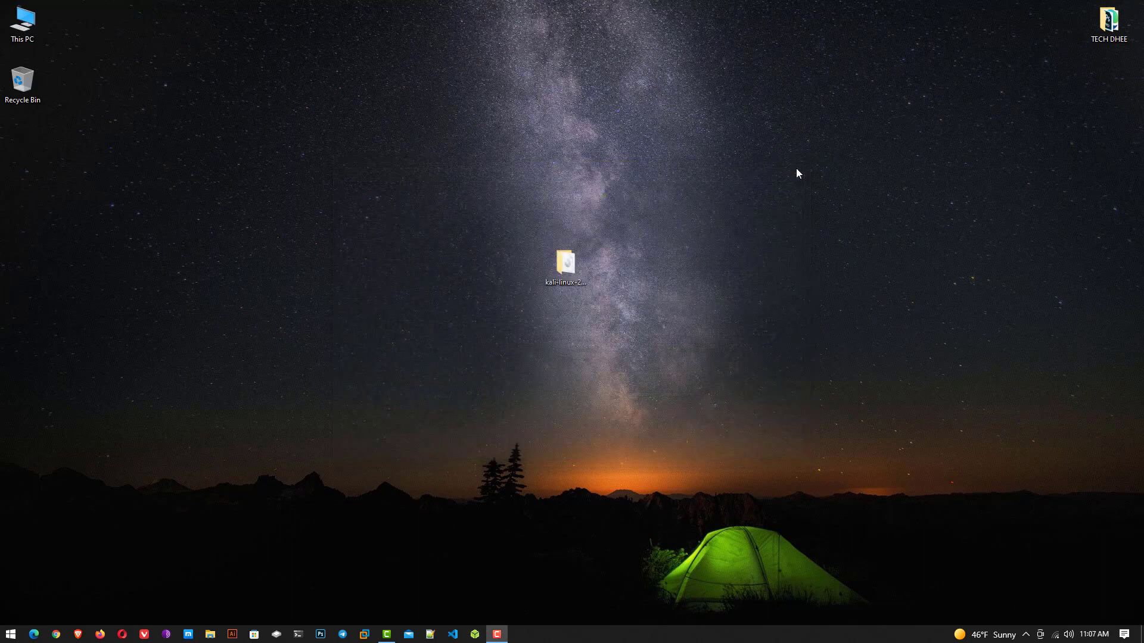
{"action": "left_click", "coordinate": [10, 634]}
{"action": "left_click", "coordinate": [15, 611]}
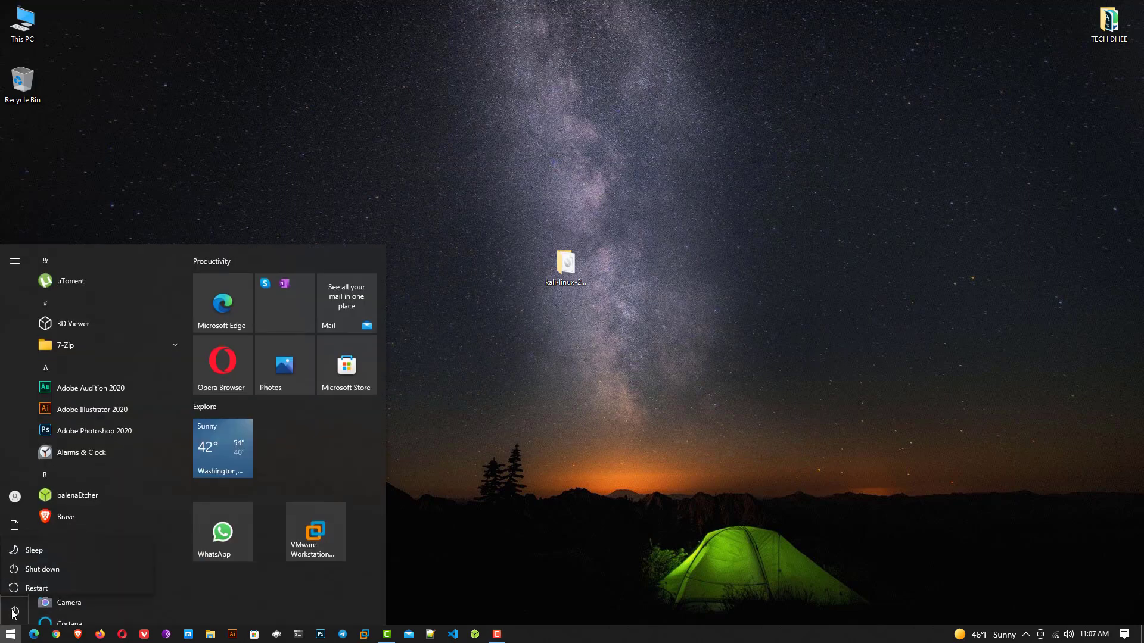
{"action": "left_click", "coordinate": [45, 583]}
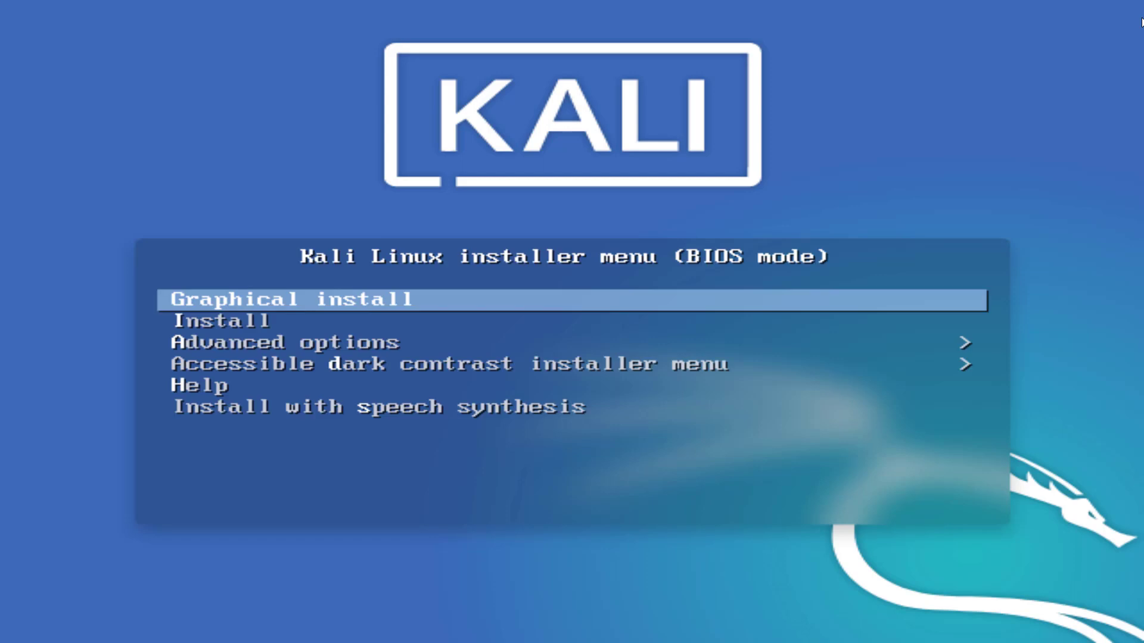
Step: Start Graphical install, keep English as the language and choose India as the location
{"action": "key", "text": "Down"}
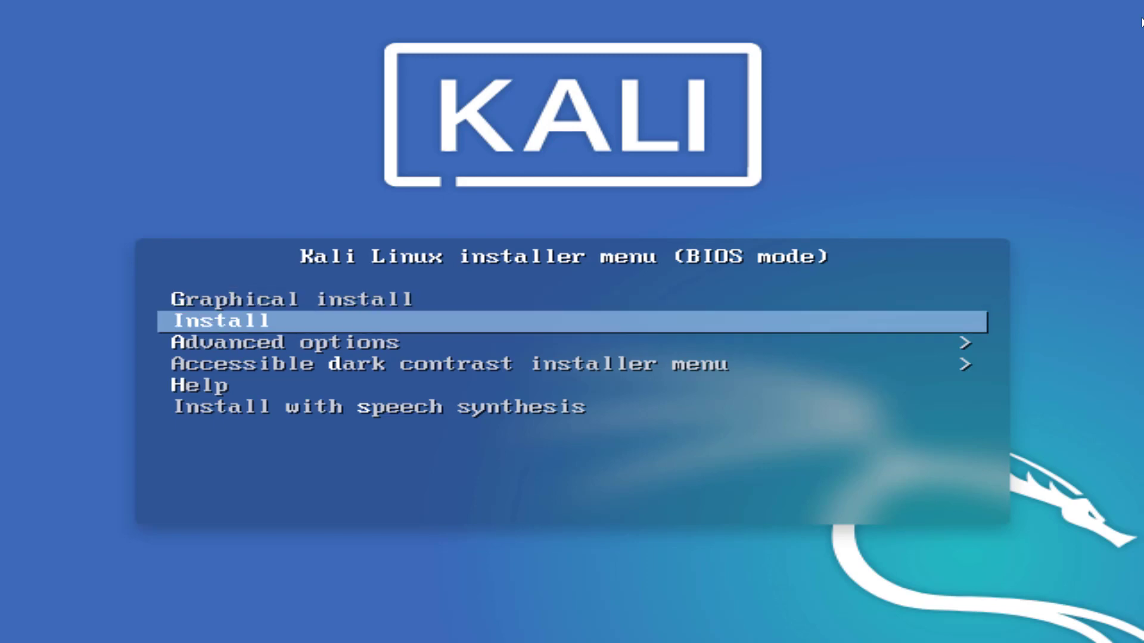
{"action": "key", "text": "Up"}
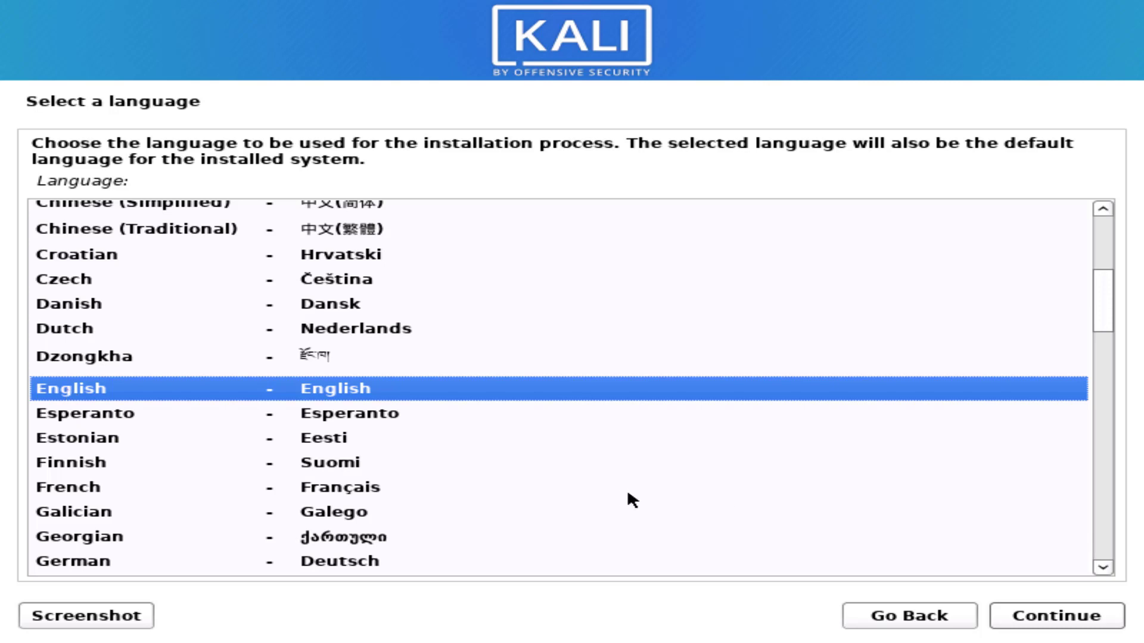
{"action": "left_click", "coordinate": [1085, 615]}
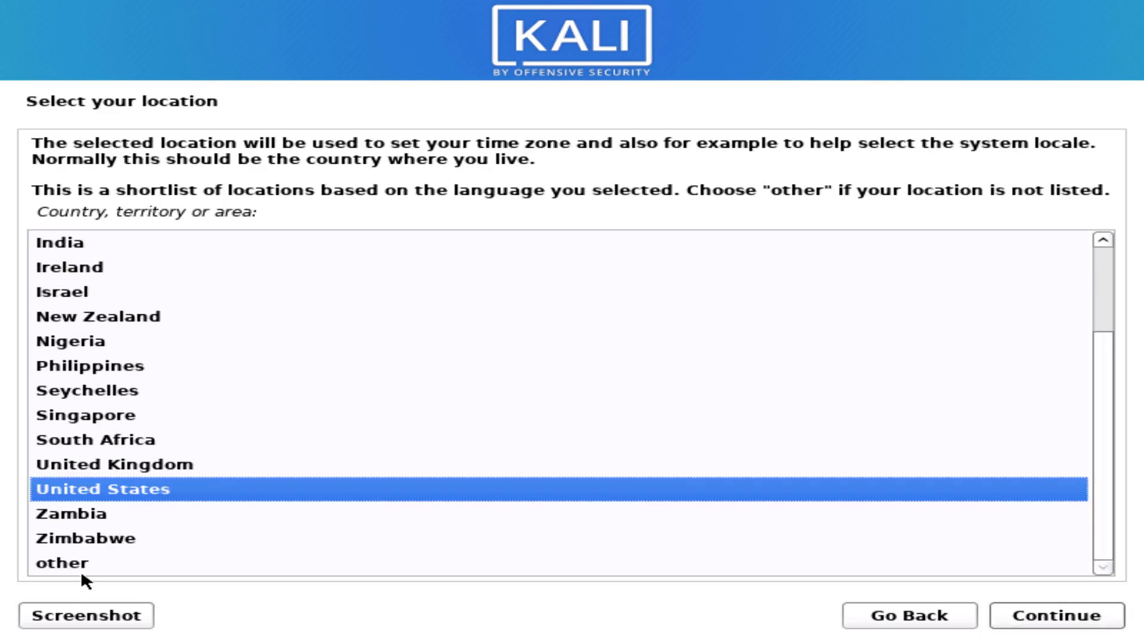
{"action": "left_click", "coordinate": [68, 245]}
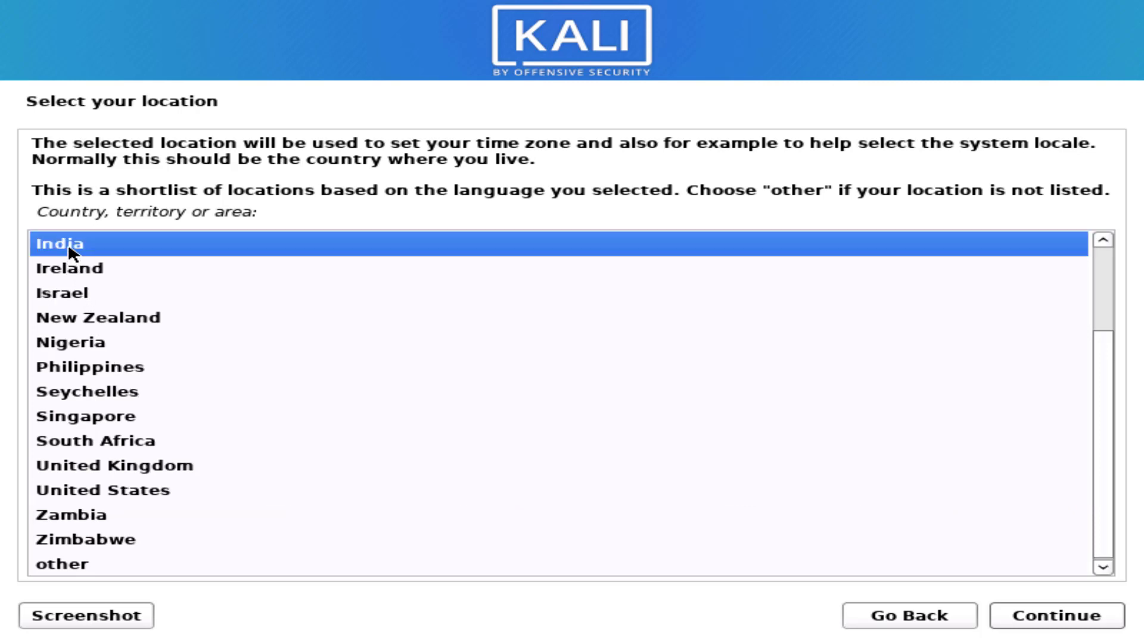
{"action": "left_click", "coordinate": [1102, 615]}
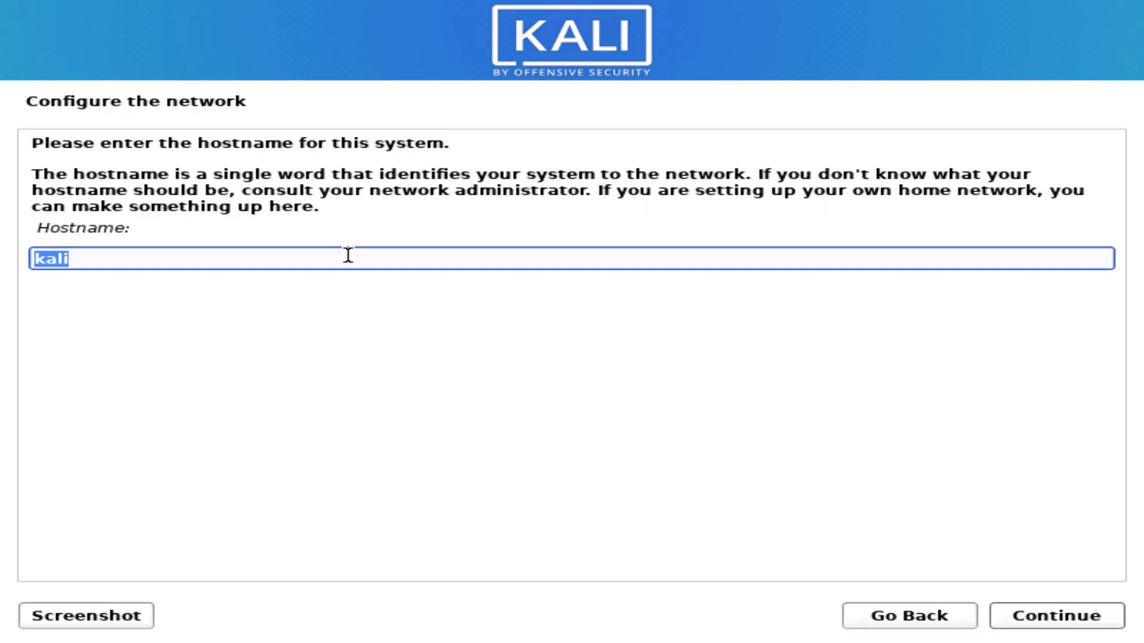
Step: Keep the hostname kali and leave the domain name blank
{"action": "left_click", "coordinate": [347, 255]}
{"action": "key", "text": "Tab"}
{"action": "key", "text": "shift+Tab"}
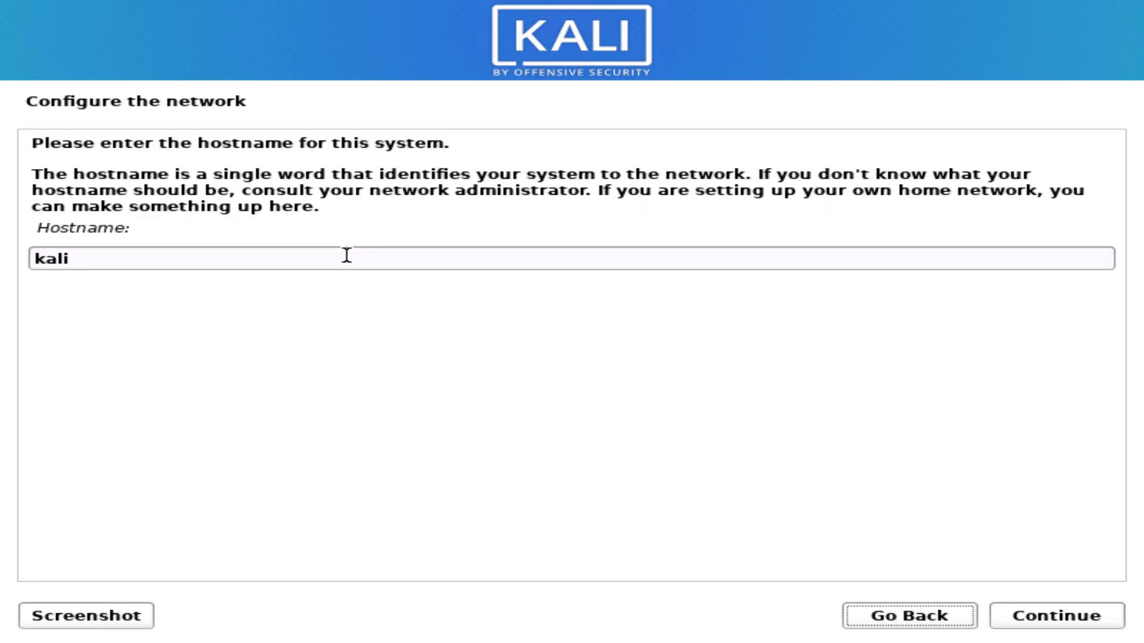
{"action": "key", "text": "shift+Tab"}
{"action": "key", "text": "Tab"}
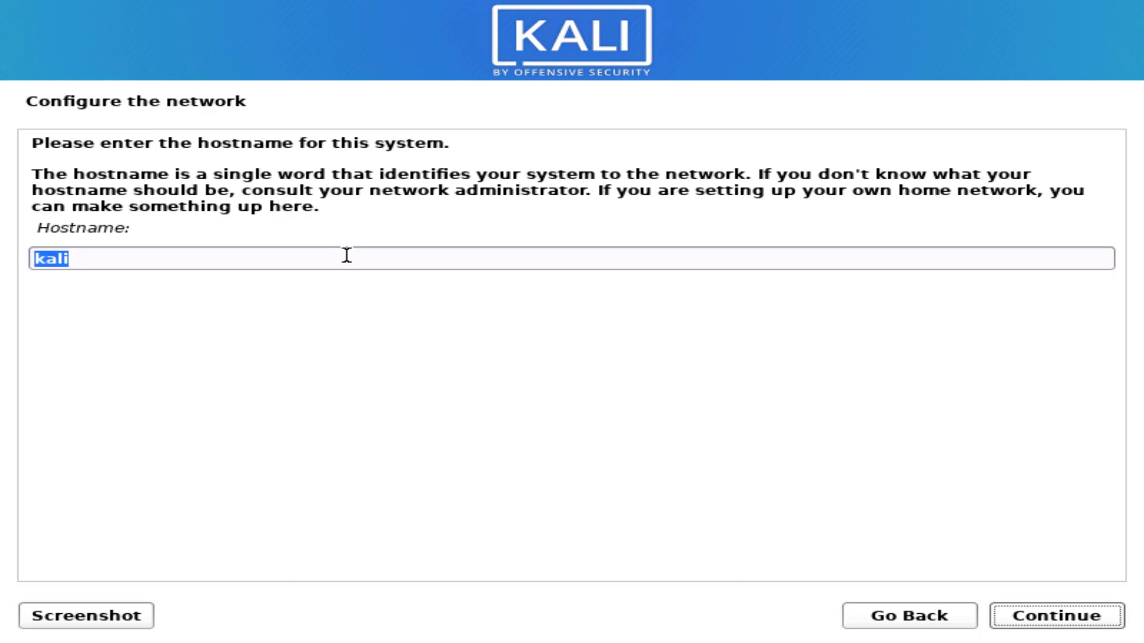
{"action": "key", "text": "Return"}
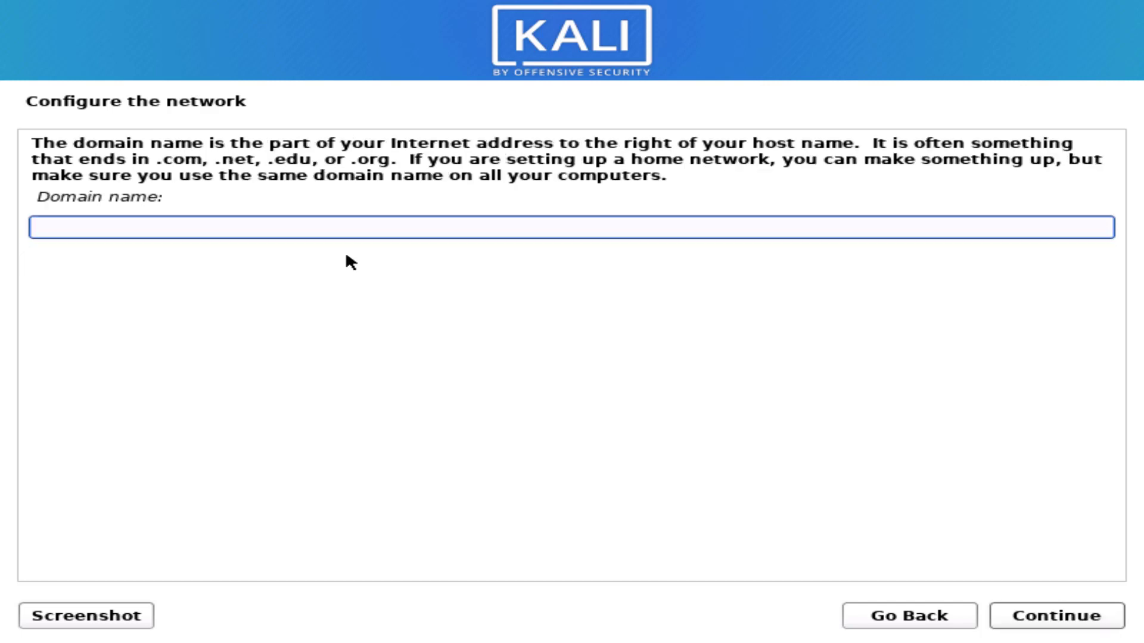
{"action": "key", "text": "Tab"}
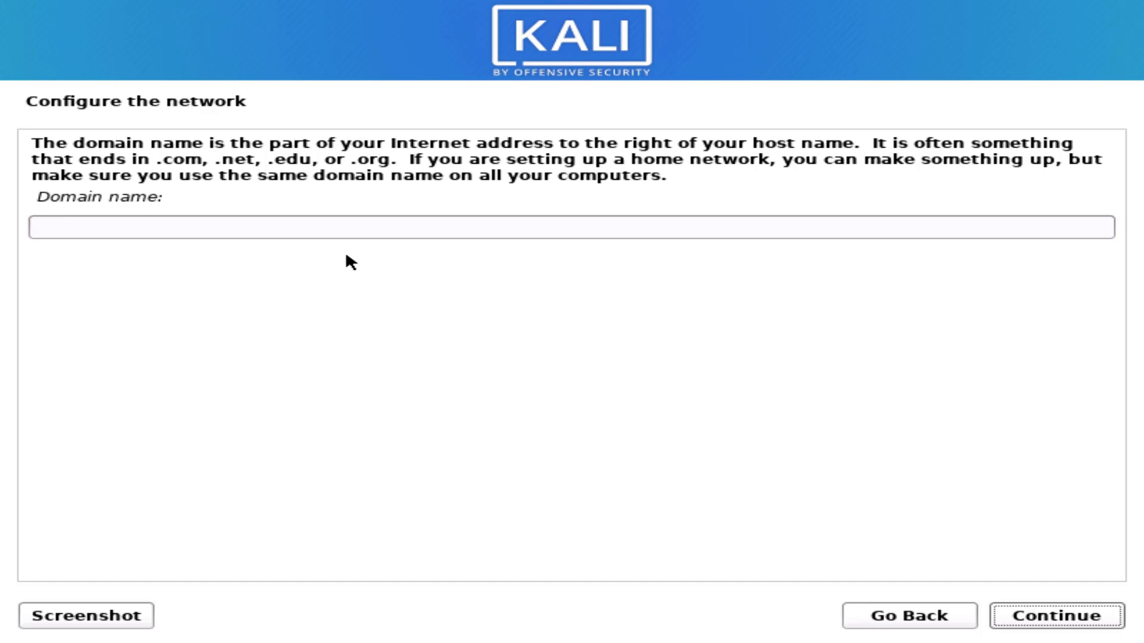
{"action": "key", "text": "Return"}
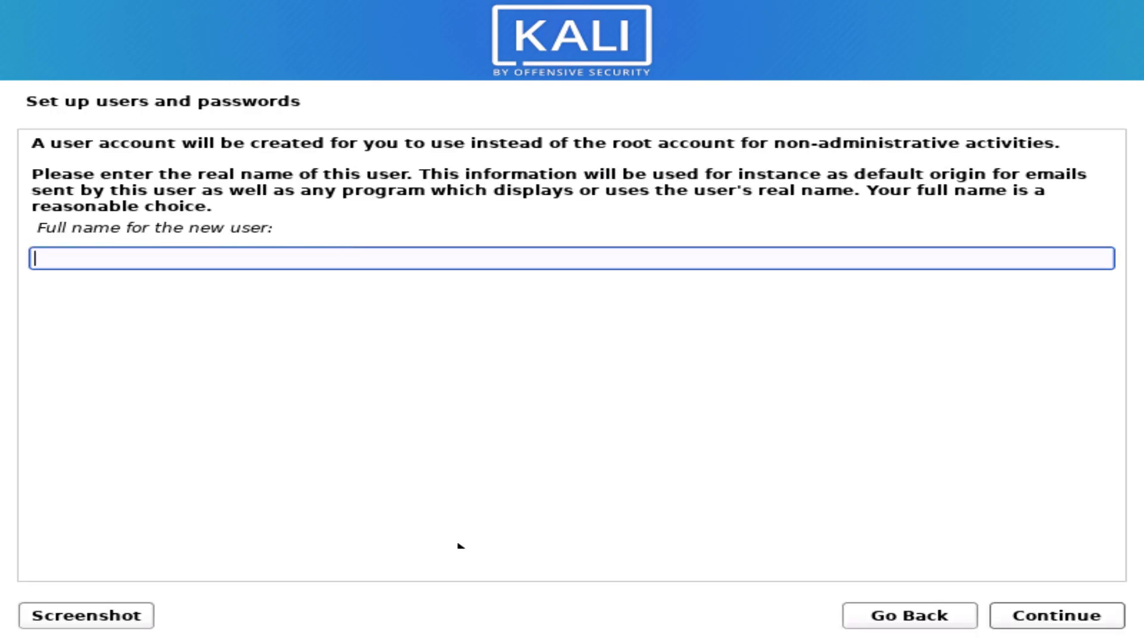
Step: Enter the new user's full name and extend the suggested username
{"action": "type", "text": "TECH DHEE"}
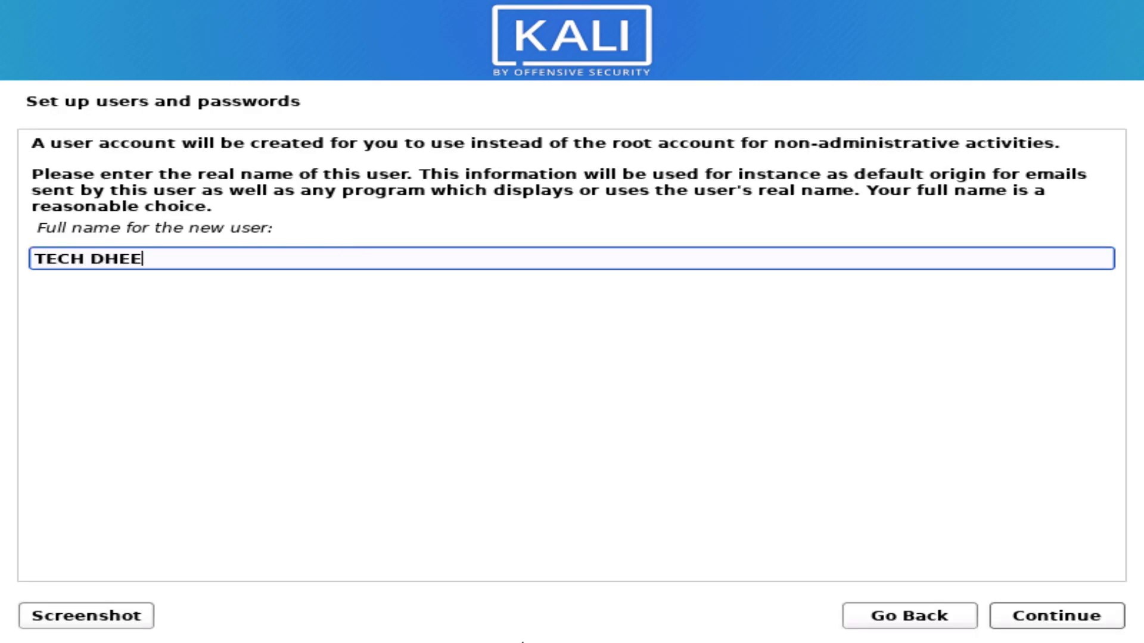
{"action": "key", "text": "Tab"}
{"action": "key", "text": "Return"}
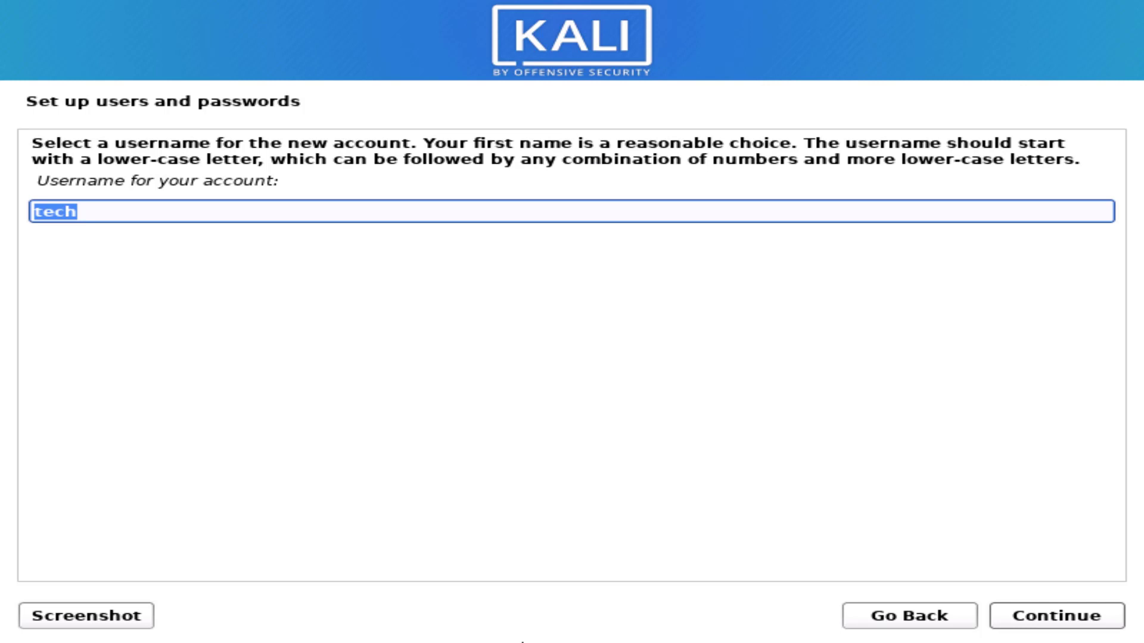
{"action": "key", "text": "End"}
{"action": "type", "text": "dhee"}
{"action": "key", "text": "Tab"}
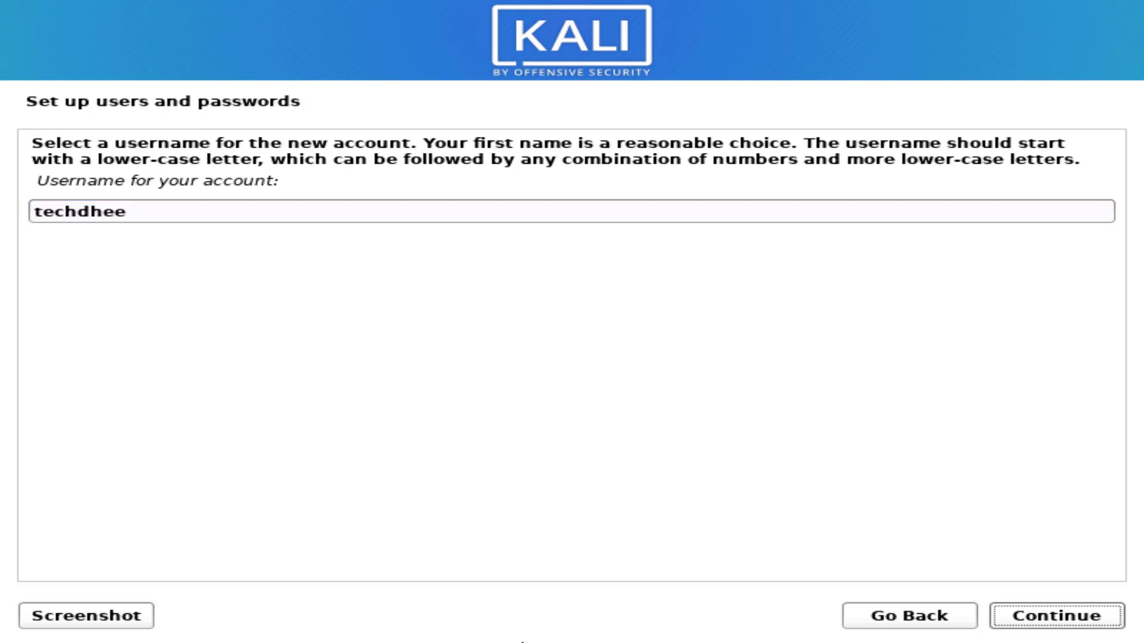
{"action": "key", "text": "Return"}
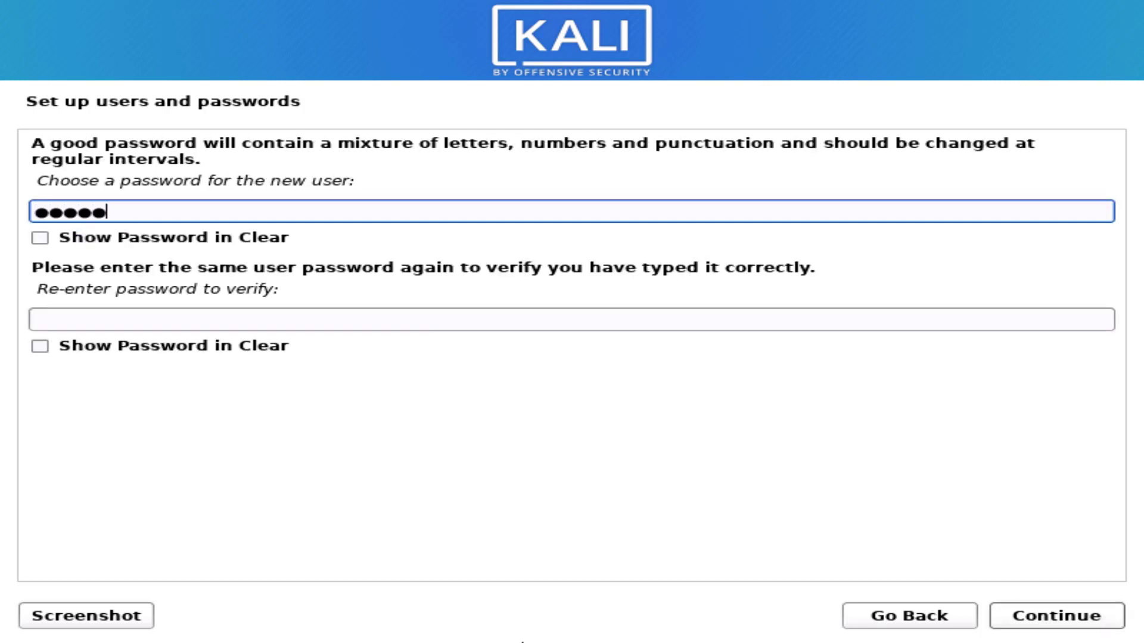
Step: Type the account password and repeat it to confirm
{"action": "key", "text": "Tab"}
{"action": "key", "text": "Tab"}
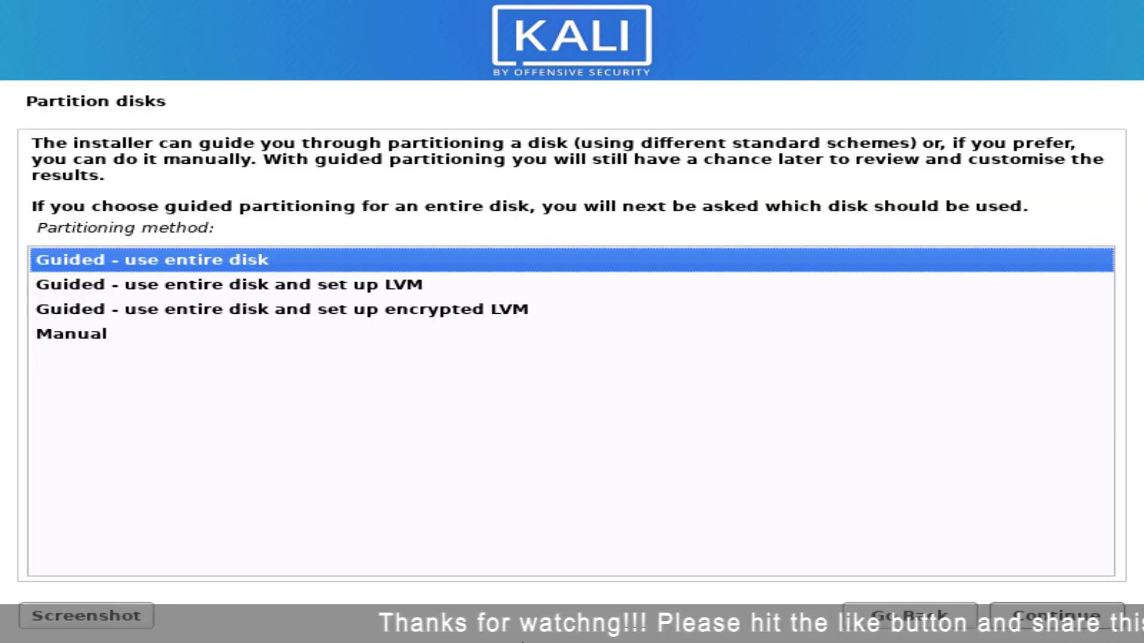
Step: Use Guided - entire disk on SCSI3 with all files in one partition, then agree to write changes
{"action": "key", "text": "Down"}
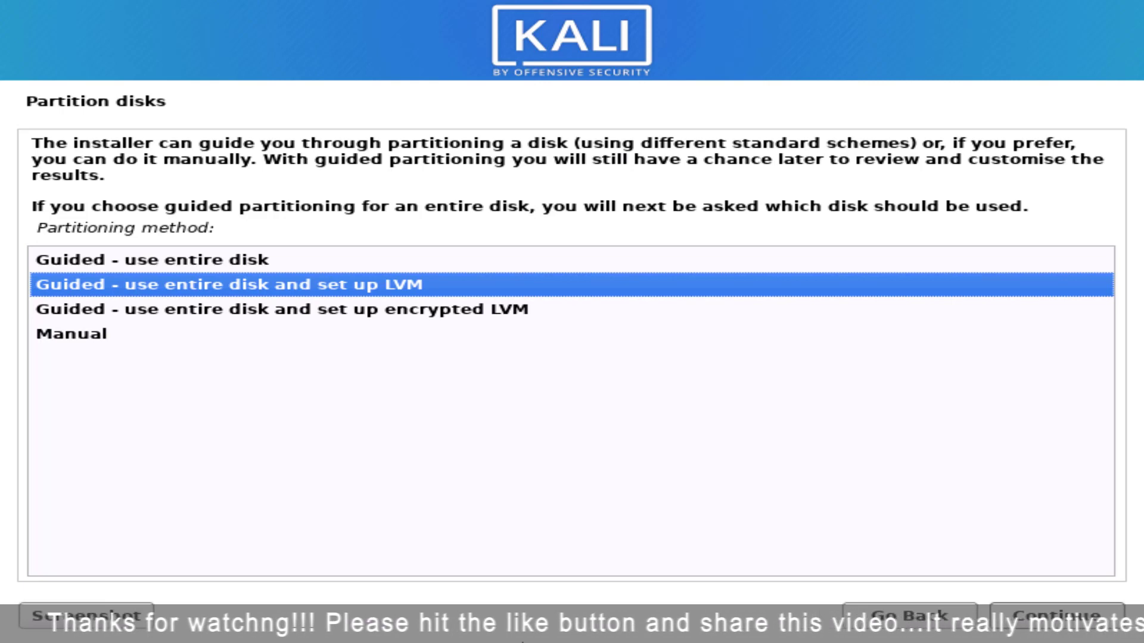
{"action": "key", "text": "Down"}
{"action": "key", "text": "Down"}
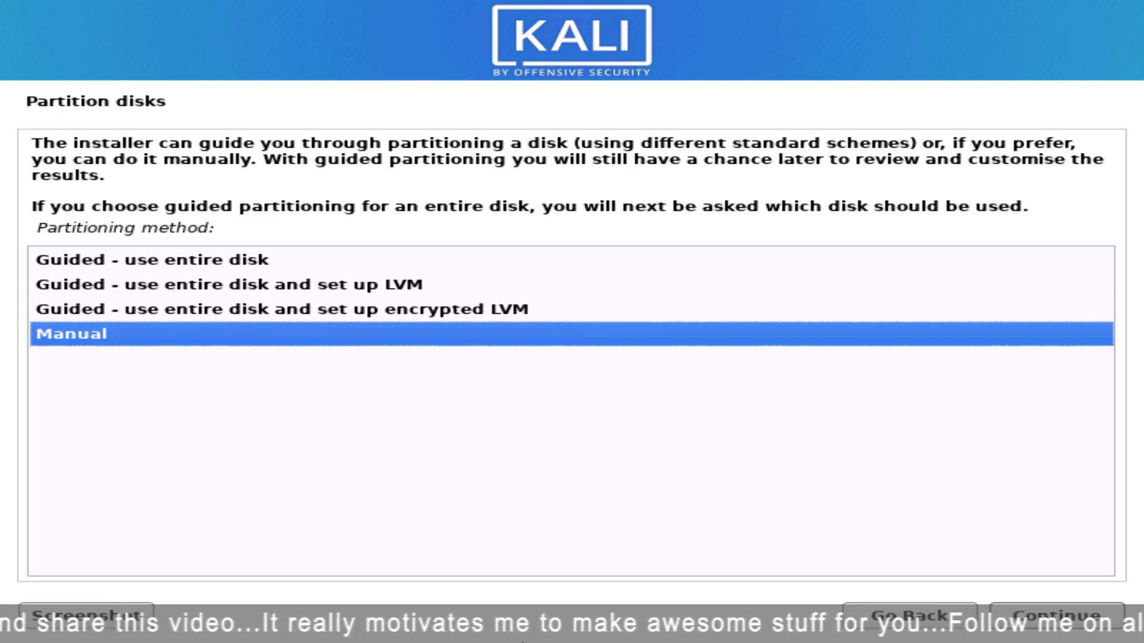
{"action": "key", "text": "Up"}
{"action": "key", "text": "Up"}
{"action": "key", "text": "Up"}
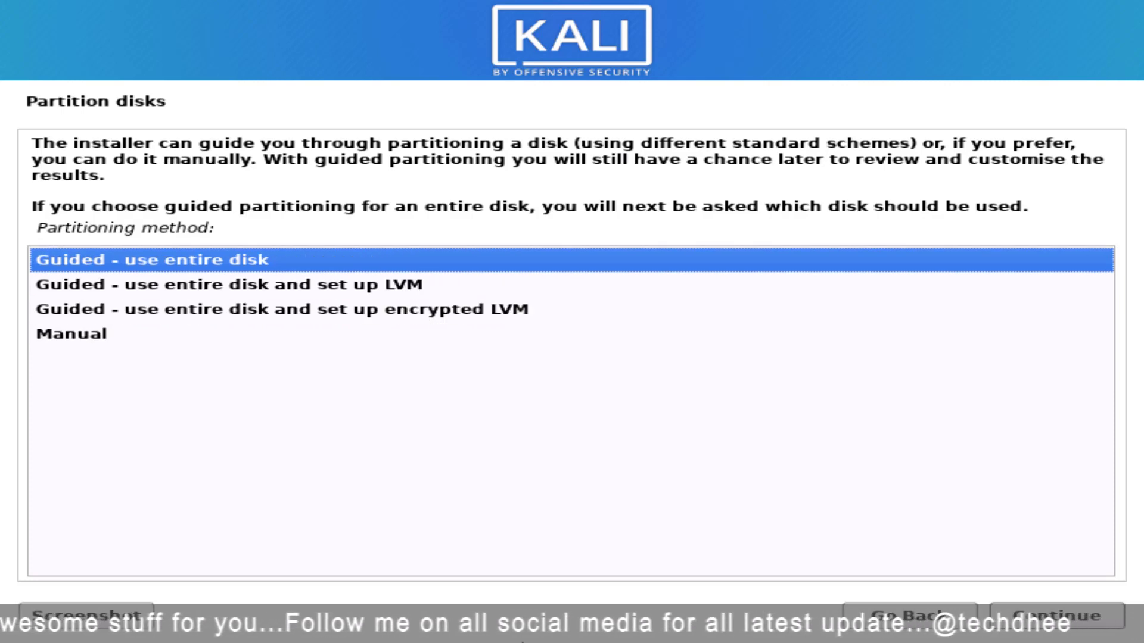
{"action": "key", "text": "Return"}
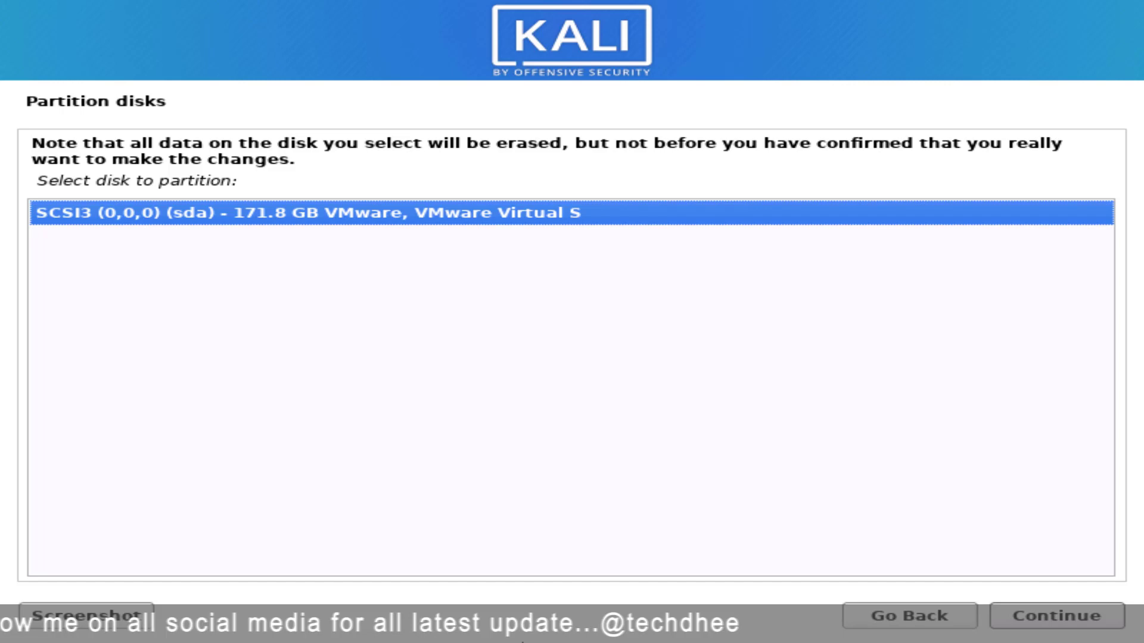
{"action": "key", "text": "Return"}
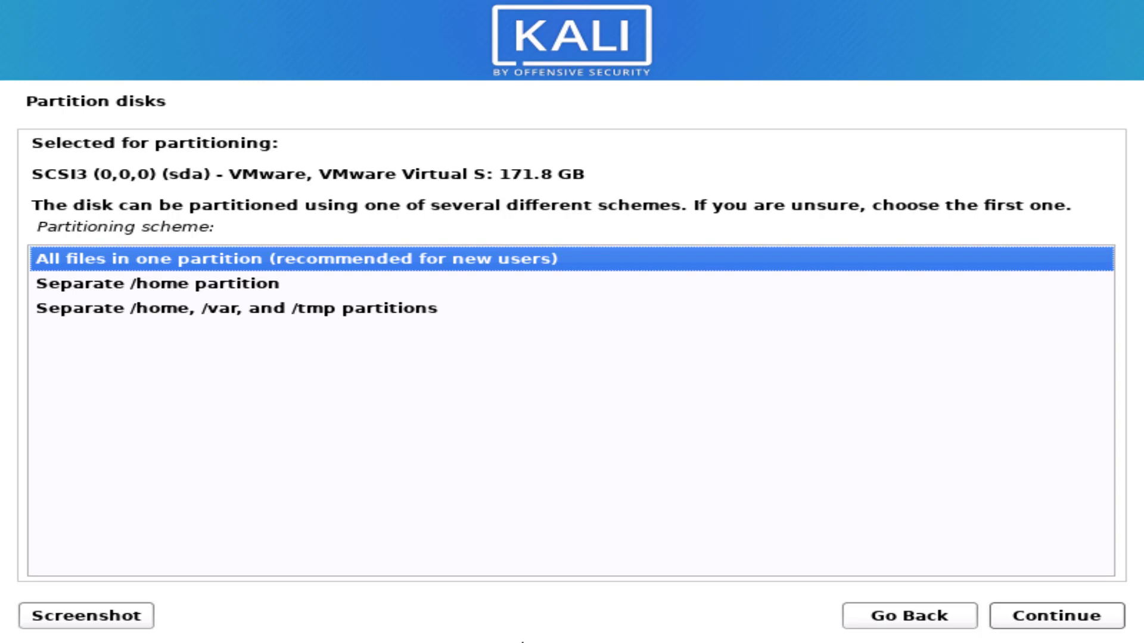
{"action": "key", "text": "Return"}
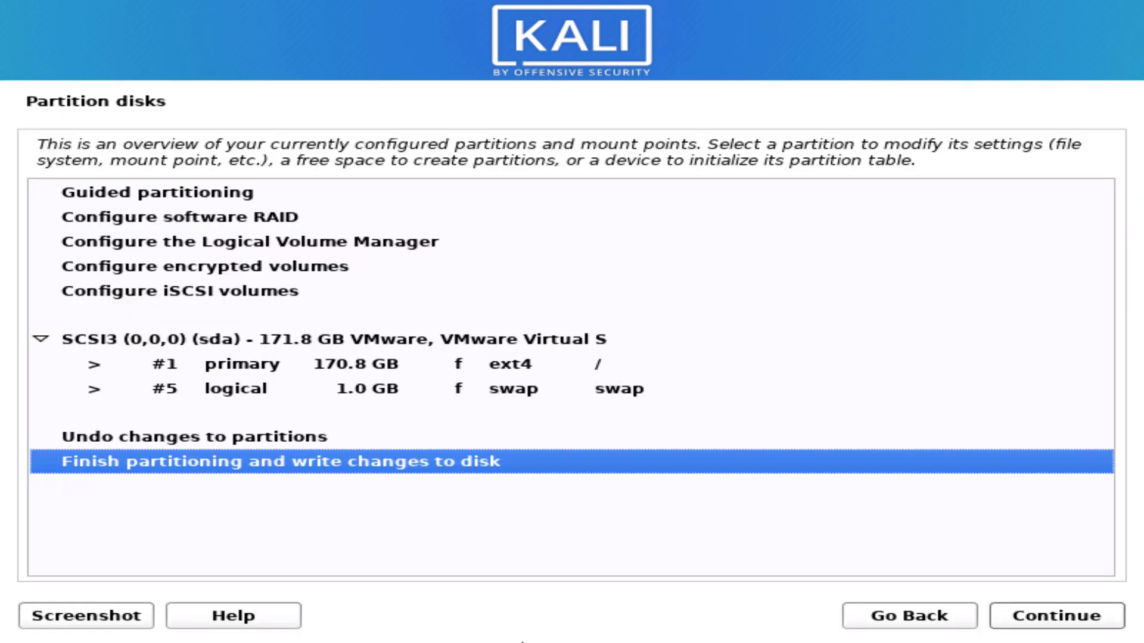
{"action": "key", "text": "Return"}
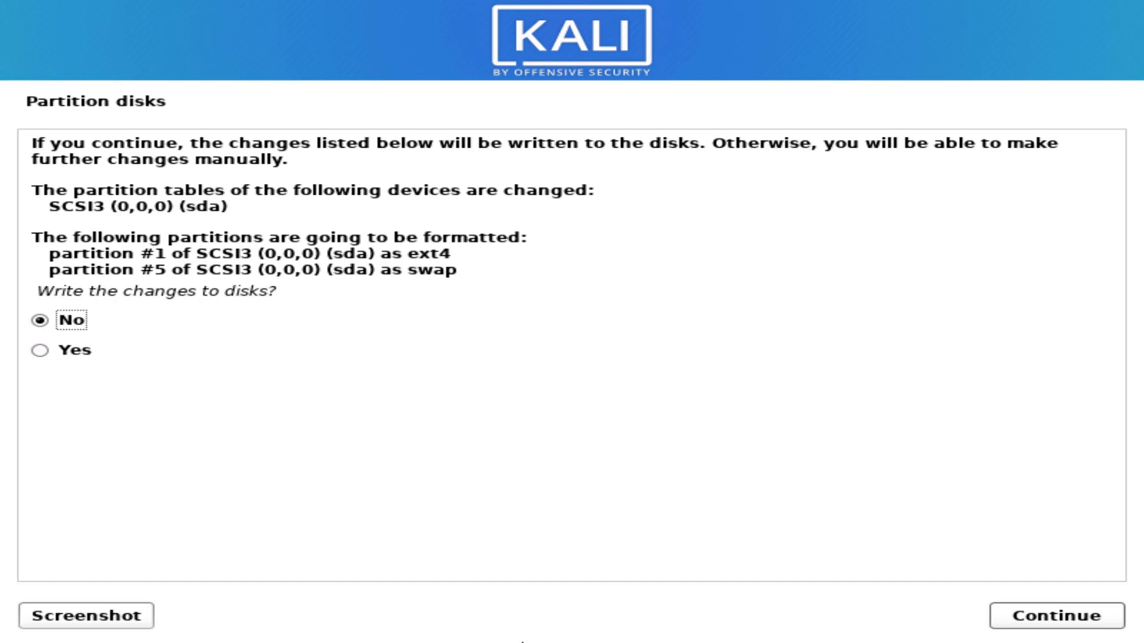
{"action": "key", "text": "Down"}
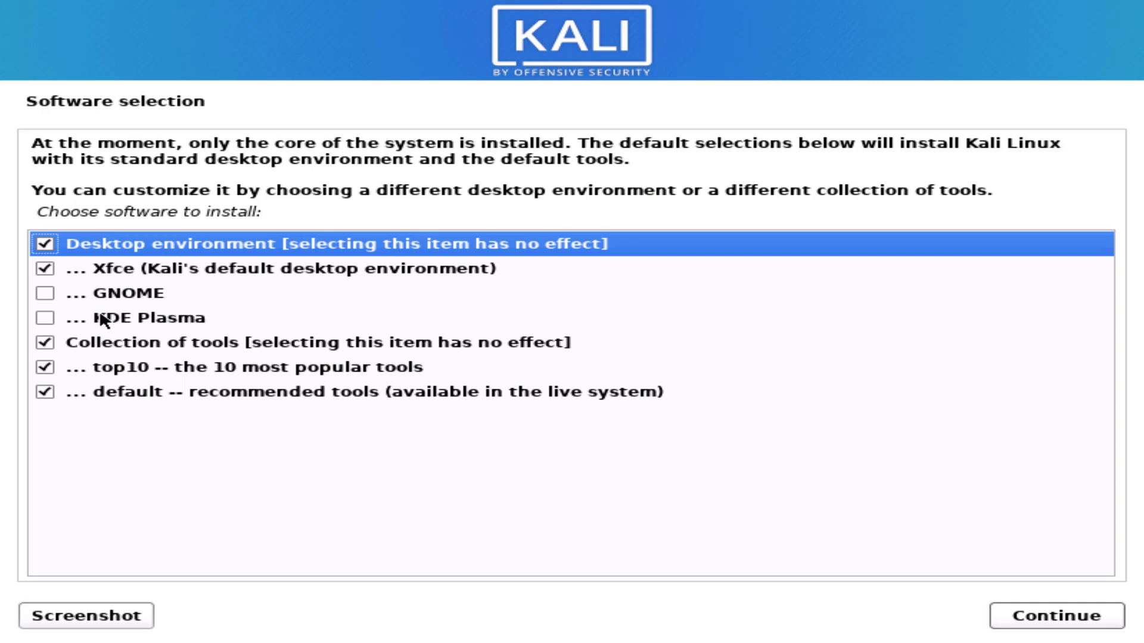
Step: Confirm the Xfce desktop, top10 and default tool selections and start the software installation
{"action": "left_click", "coordinate": [1017, 620]}
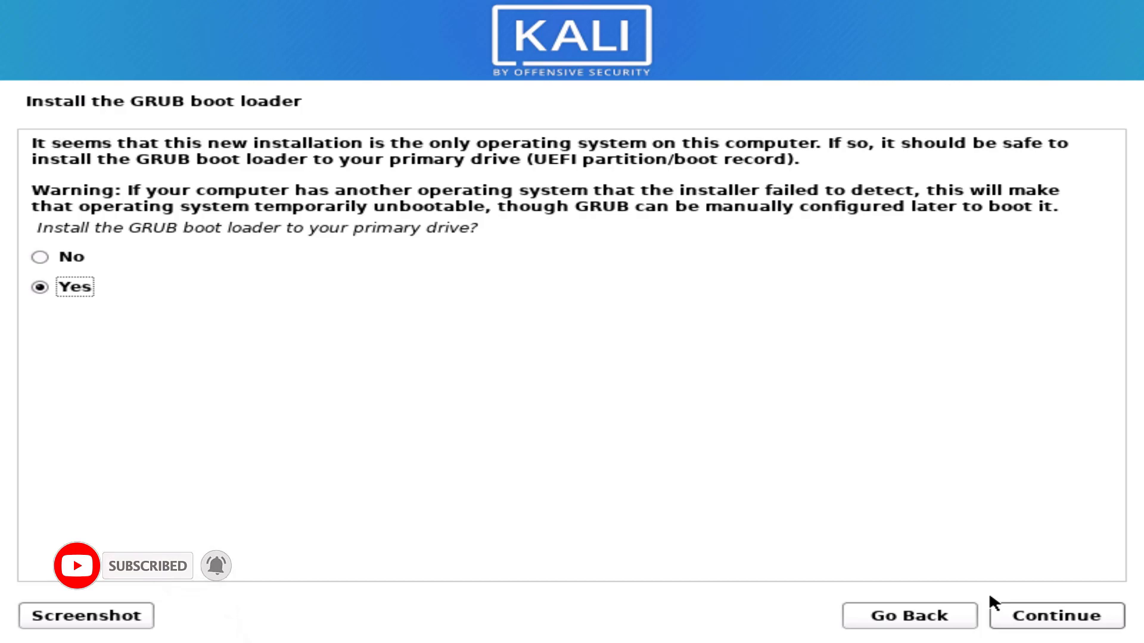
Step: Install the GRUB boot loader onto /dev/sda
{"action": "left_click", "coordinate": [1007, 614]}
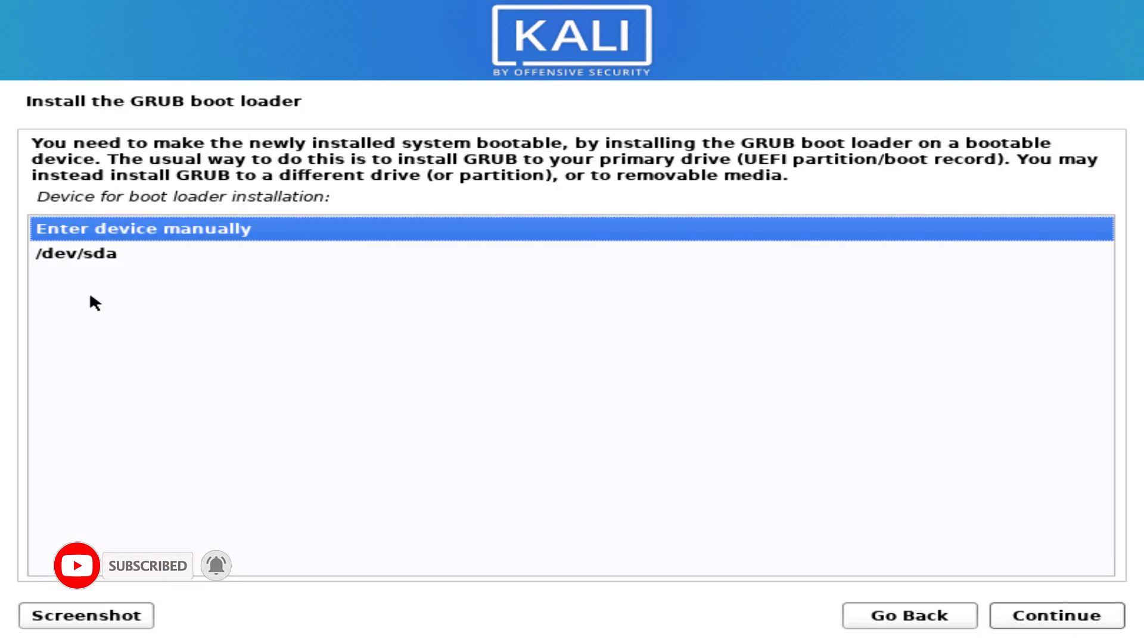
{"action": "left_click", "coordinate": [107, 254]}
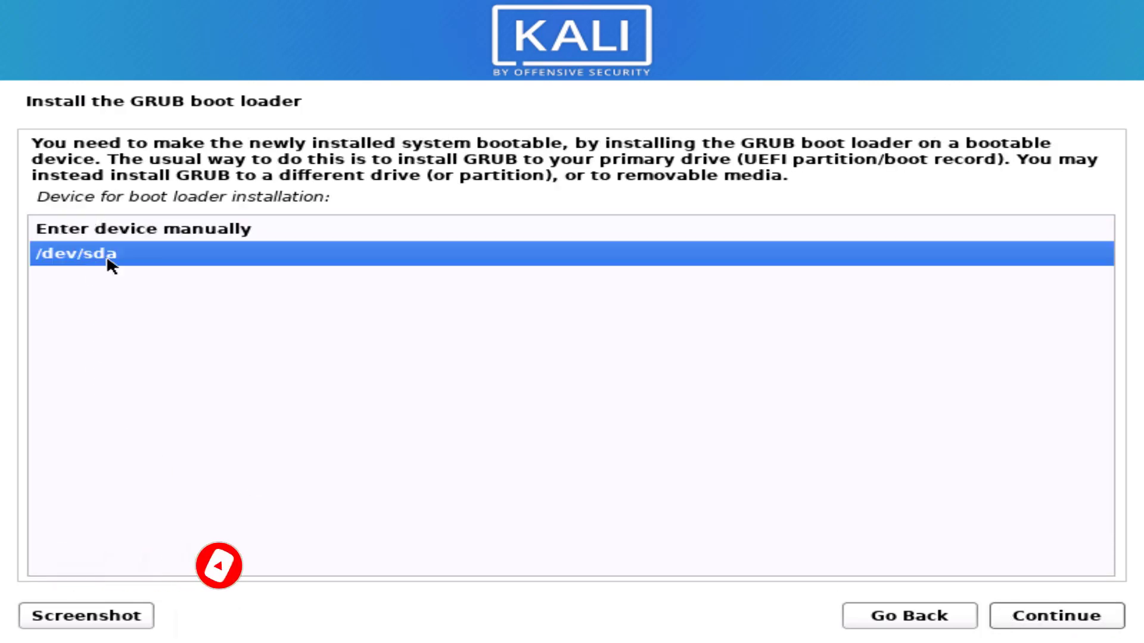
{"action": "left_click", "coordinate": [1085, 620]}
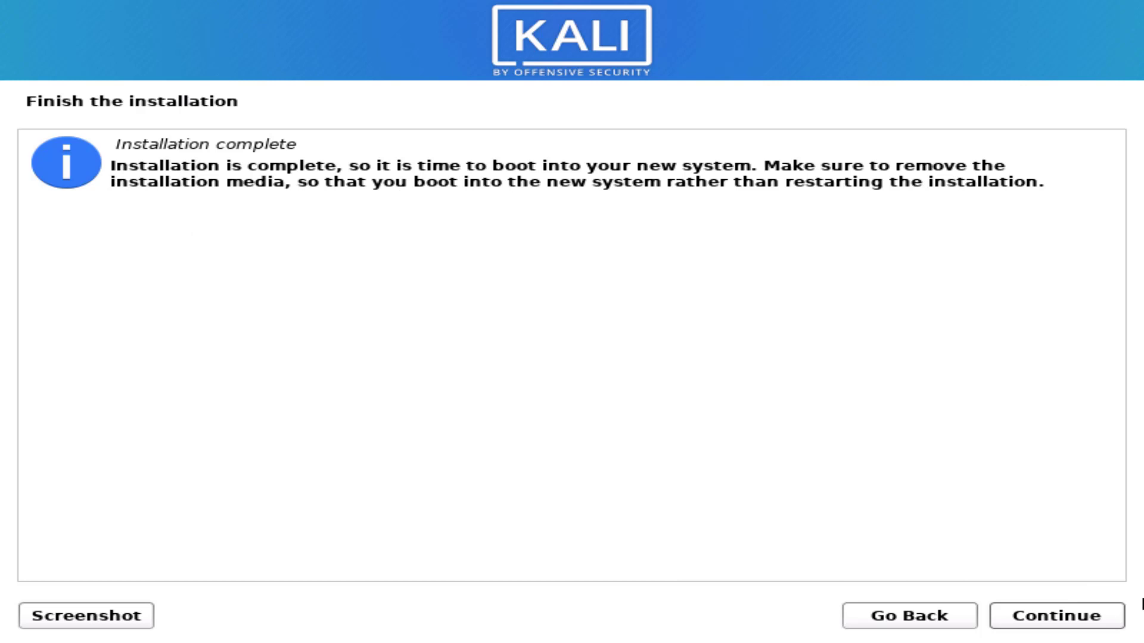
Step: Continue past the Installation complete screen so the installer finishes and reboots
{"action": "left_click", "coordinate": [1052, 621]}
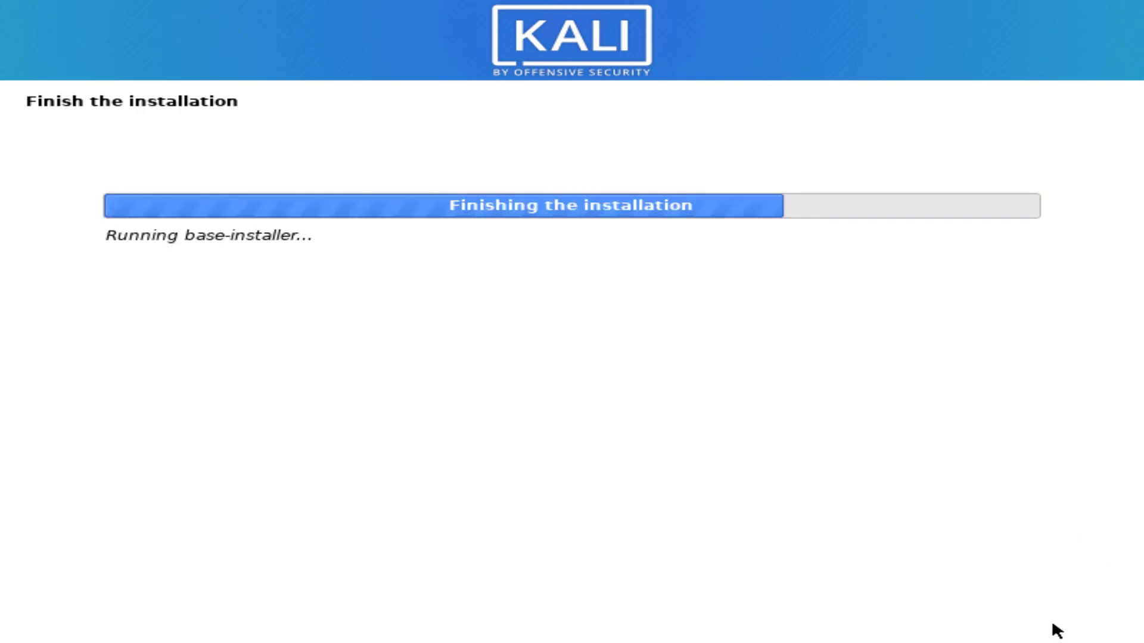